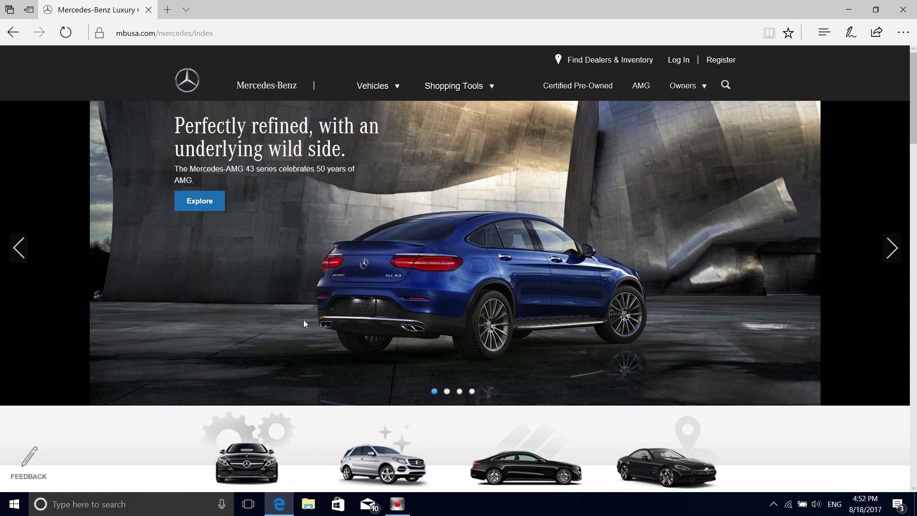
Scroll down the mbusa.com homepage to reveal the Build, Special Offers, All Vehicles and Find a Dealer links.
{"action": "scroll", "coordinate": [302, 320], "scroll_direction": "down", "scroll_amount": 3}
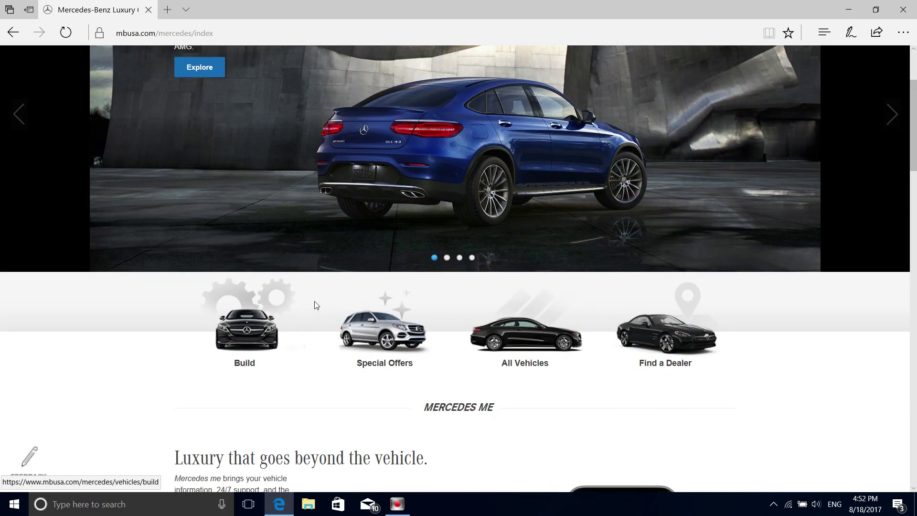
{"action": "scroll", "coordinate": [315, 305], "scroll_direction": "down", "scroll_amount": 2}
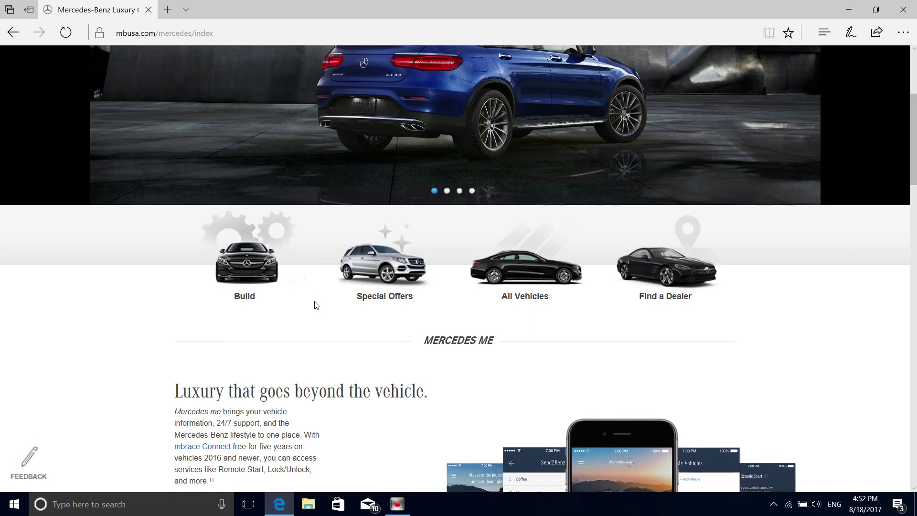
Open Build Your Own and scroll past Sedans & Wagons to the Mercedes-AMG GT Coupe models.
{"action": "left_click", "coordinate": [246, 267]}
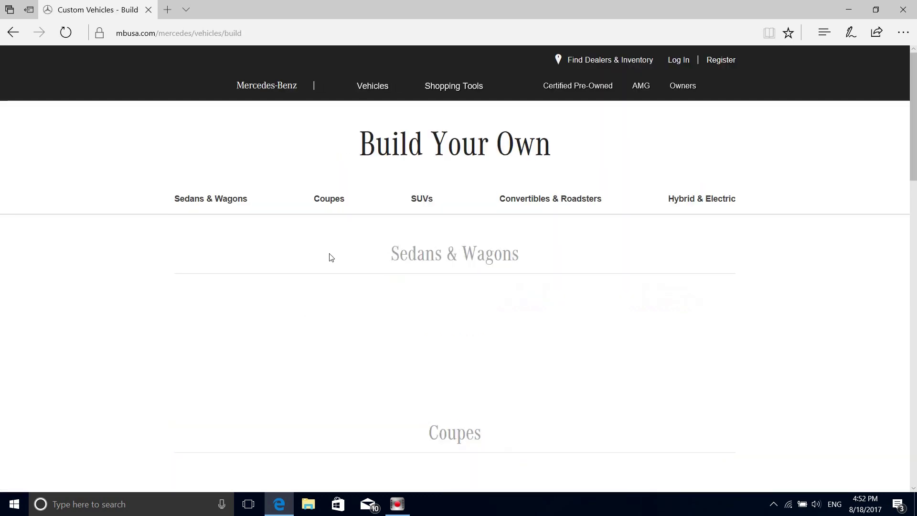
{"action": "scroll", "coordinate": [334, 251], "scroll_direction": "down", "scroll_amount": 2}
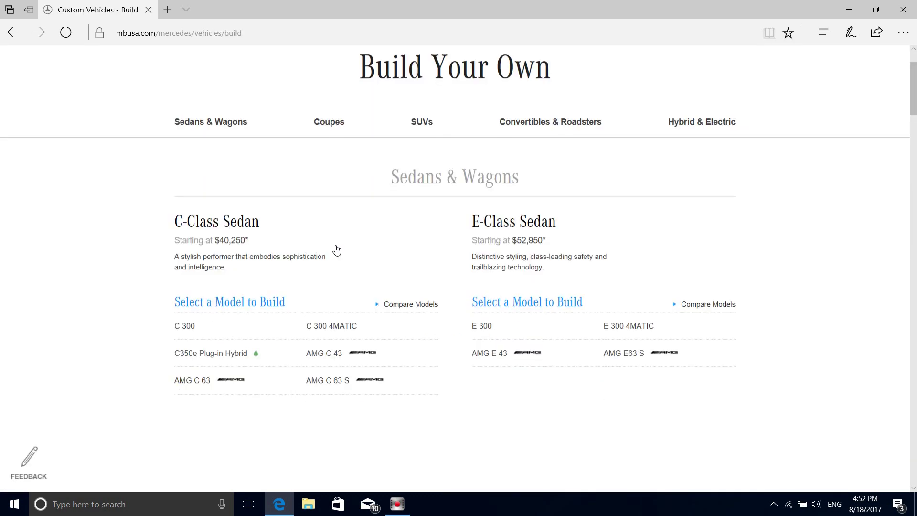
{"action": "scroll", "coordinate": [336, 250], "scroll_direction": "down", "scroll_amount": 10}
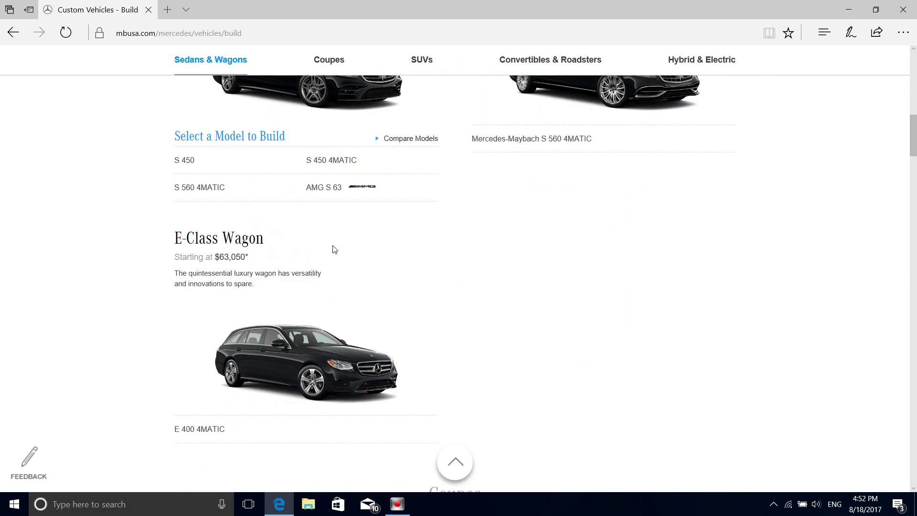
{"action": "scroll", "coordinate": [334, 249], "scroll_direction": "down", "scroll_amount": 10}
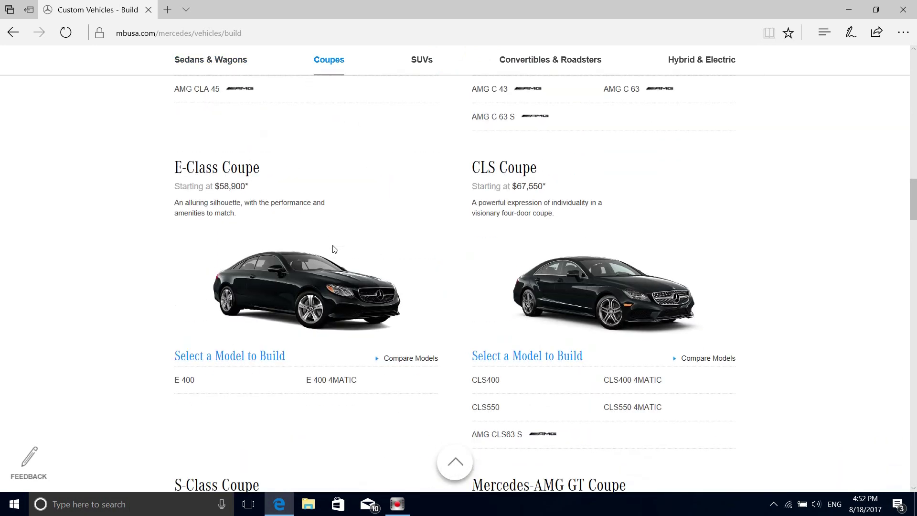
{"action": "scroll", "coordinate": [335, 248], "scroll_direction": "down", "scroll_amount": 2}
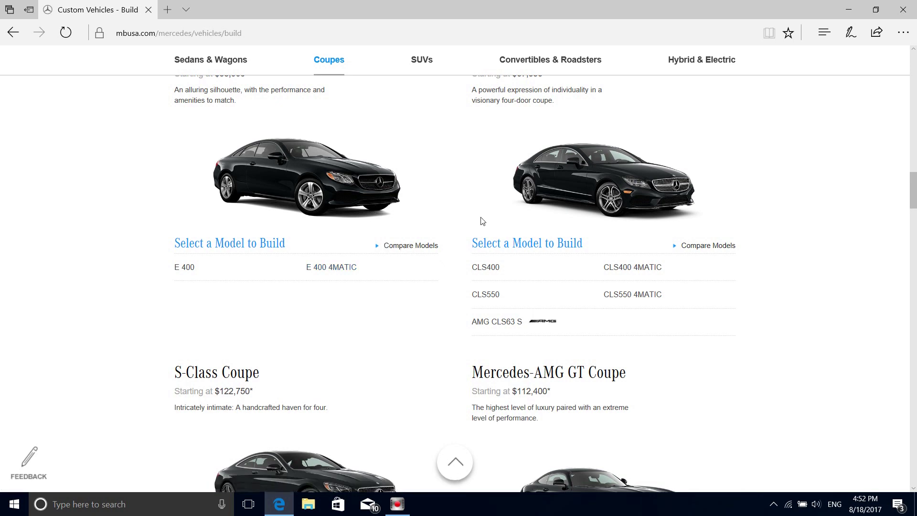
{"action": "scroll", "coordinate": [409, 224], "scroll_direction": "down", "scroll_amount": 4}
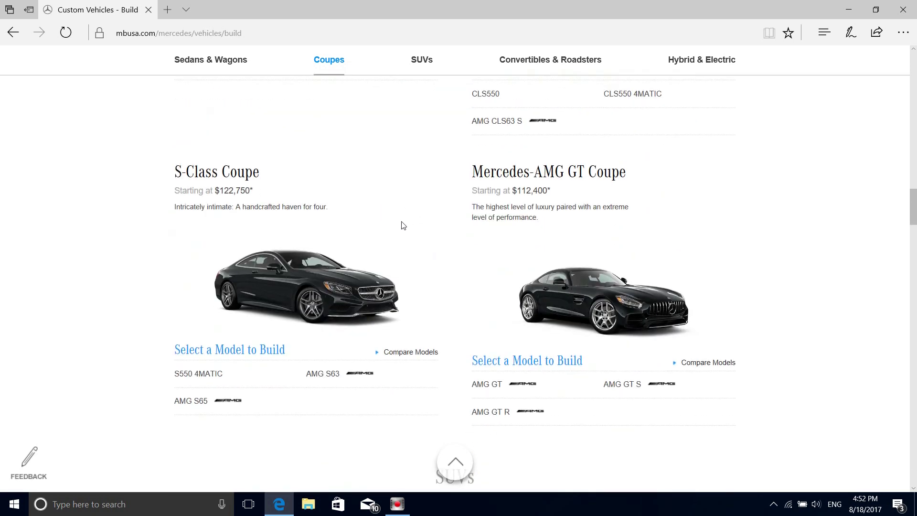
{"action": "scroll", "coordinate": [403, 225], "scroll_direction": "up", "scroll_amount": 4}
{"action": "scroll", "coordinate": [401, 223], "scroll_direction": "down", "scroll_amount": 4}
{"action": "scroll", "coordinate": [411, 223], "scroll_direction": "down", "scroll_amount": 1}
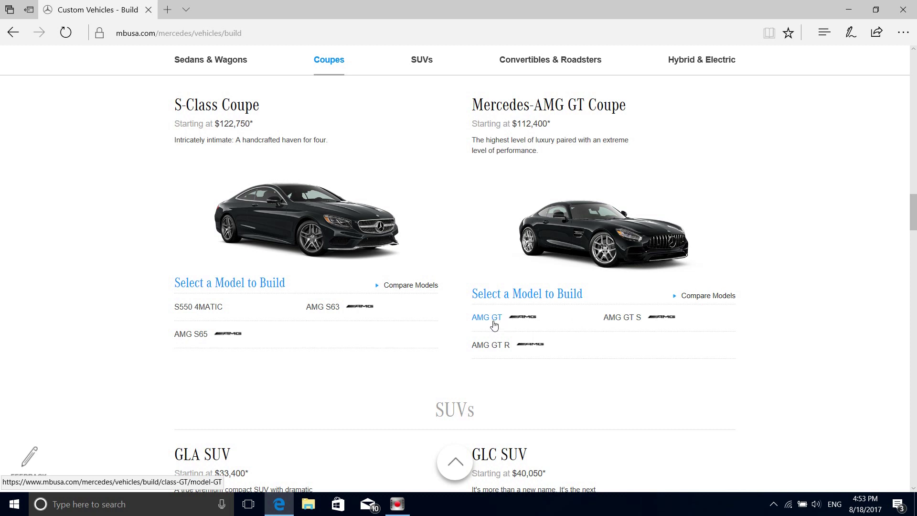
{"action": "left_click", "coordinate": [626, 319]}
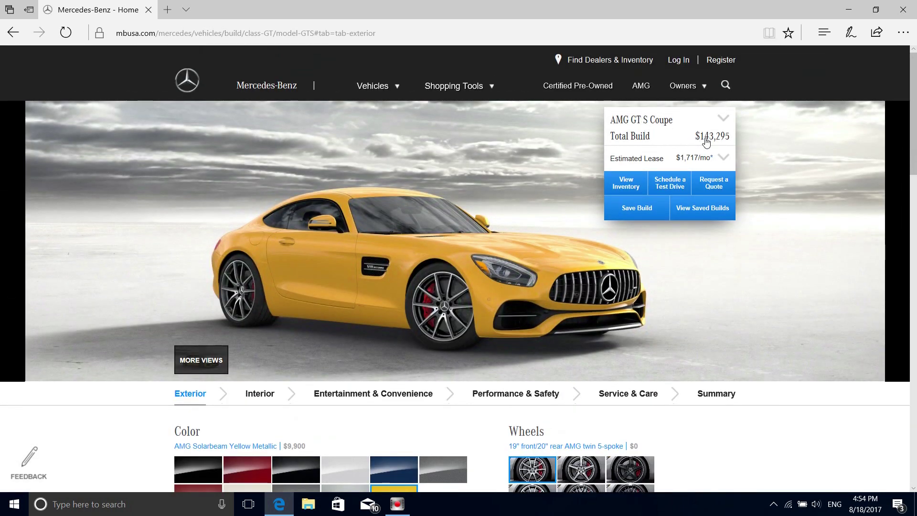
{"action": "key", "text": "alt+Left"}
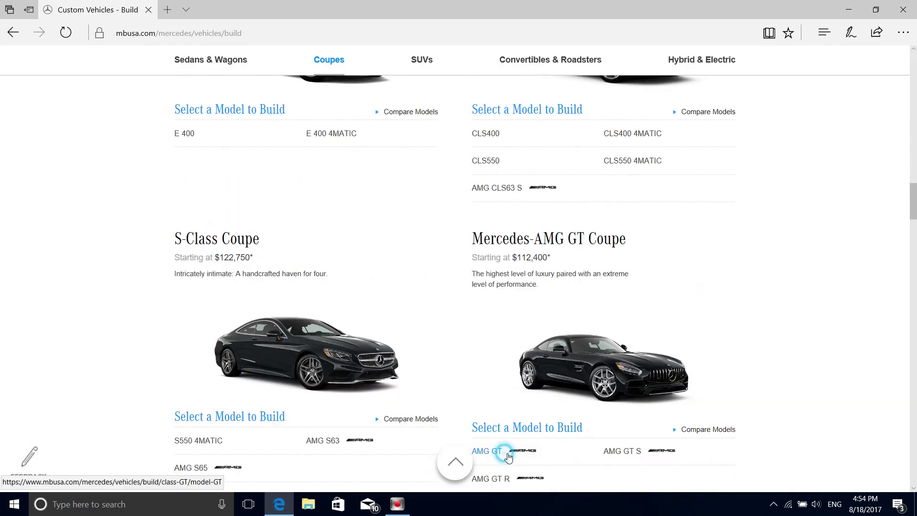
Start a build of the base AMG GT model under Mercedes-AMG GT Coupe.
{"action": "left_click", "coordinate": [508, 457]}
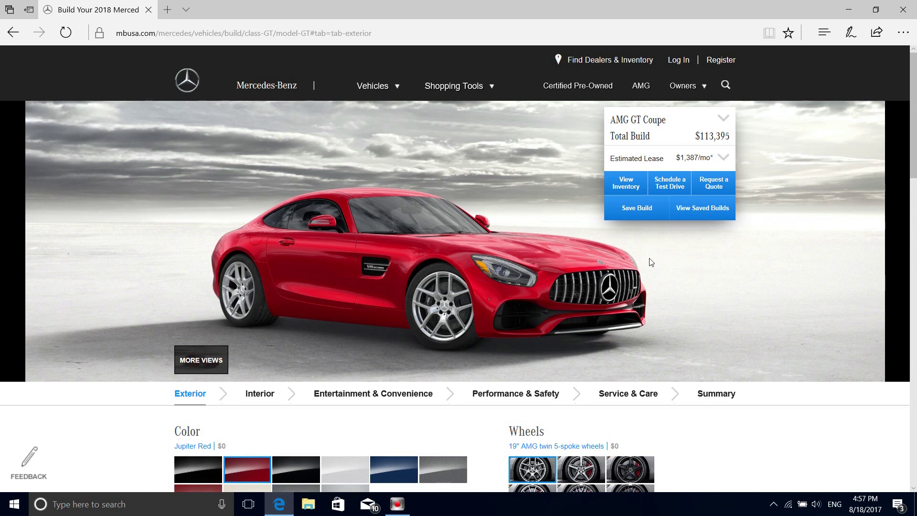
{"action": "scroll", "coordinate": [663, 277], "scroll_direction": "down", "scroll_amount": 3}
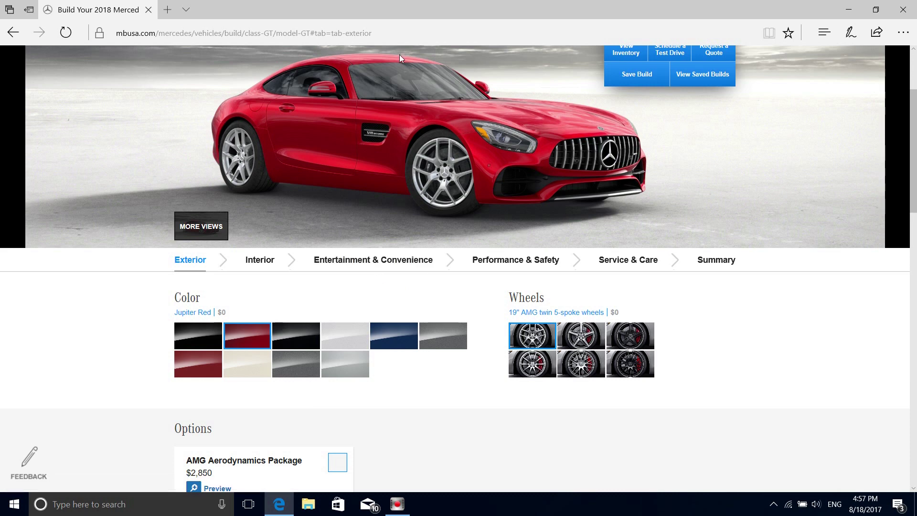
{"action": "left_click", "coordinate": [210, 334]}
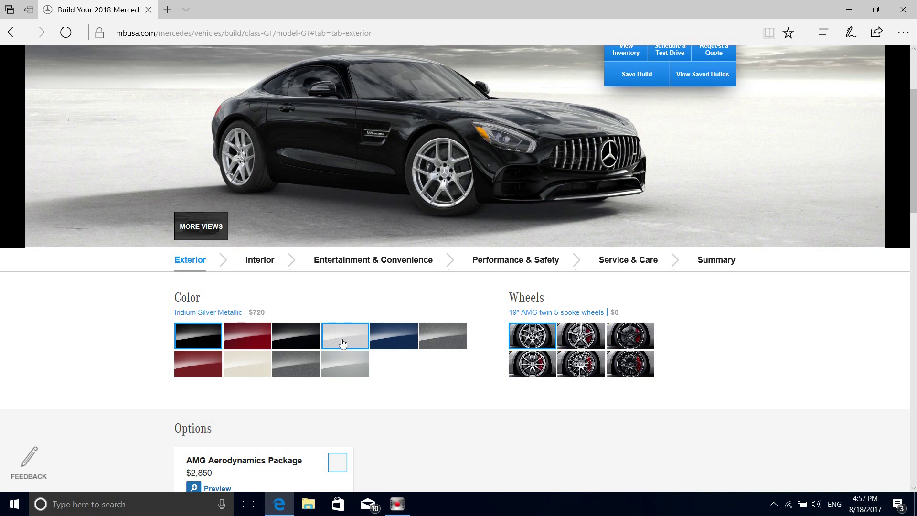
{"action": "left_click", "coordinate": [240, 366]}
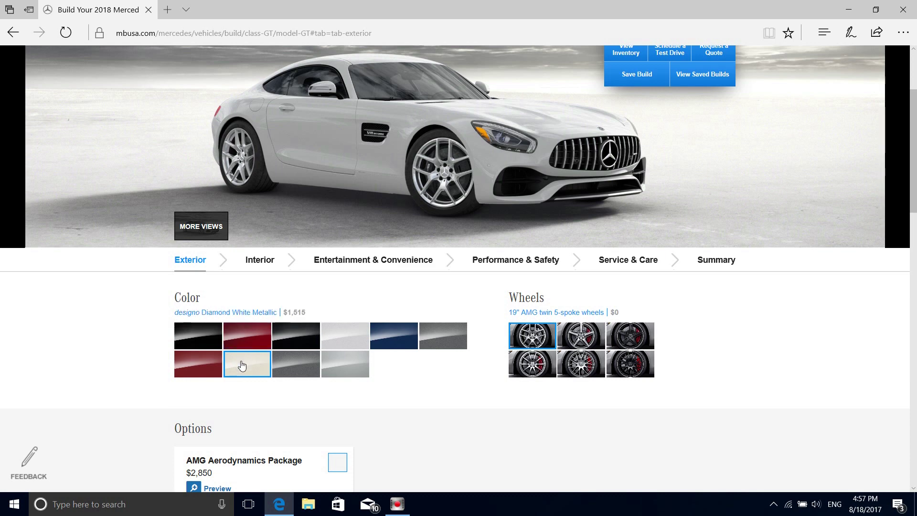
{"action": "left_click", "coordinate": [246, 343]}
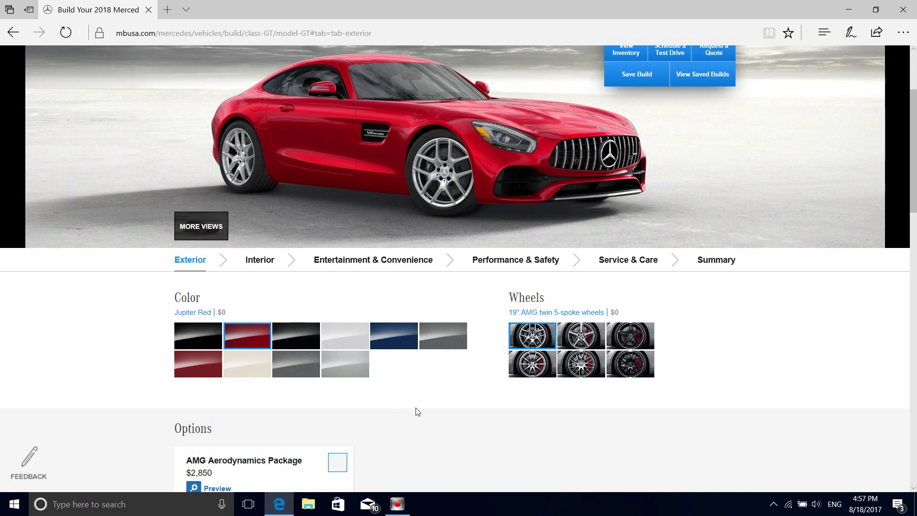
Scroll to Options and back to view the coupe with the $2,850 AMG Aerodynamics Package.
{"action": "scroll", "coordinate": [419, 399], "scroll_direction": "down", "scroll_amount": 2}
{"action": "scroll", "coordinate": [420, 390], "scroll_direction": "up", "scroll_amount": 3}
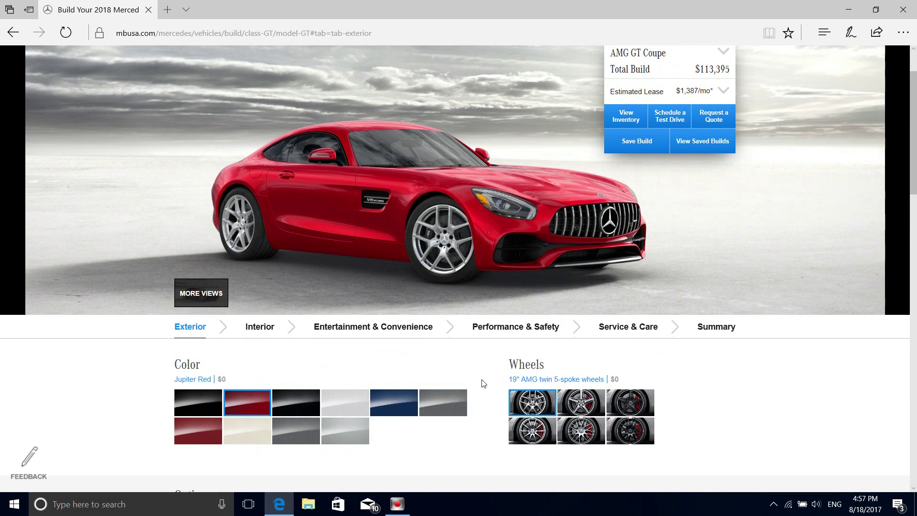
{"action": "scroll", "coordinate": [482, 386], "scroll_direction": "down", "scroll_amount": 2}
{"action": "scroll", "coordinate": [482, 387], "scroll_direction": "down", "scroll_amount": 1}
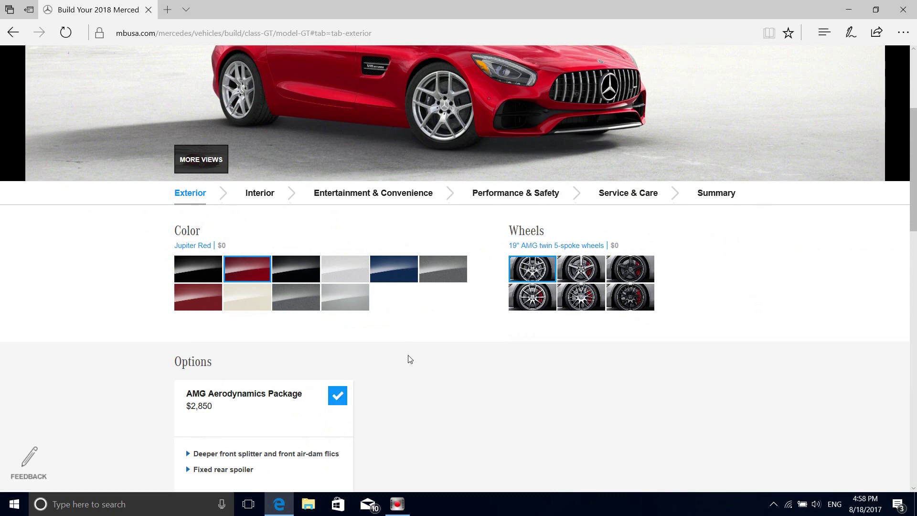
{"action": "scroll", "coordinate": [412, 357], "scroll_direction": "down", "scroll_amount": 1}
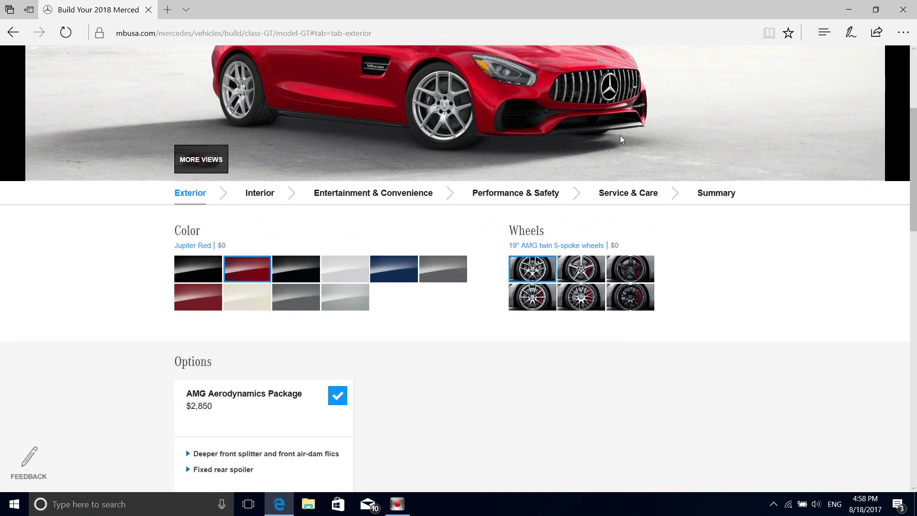
{"action": "scroll", "coordinate": [442, 281], "scroll_direction": "up", "scroll_amount": 1}
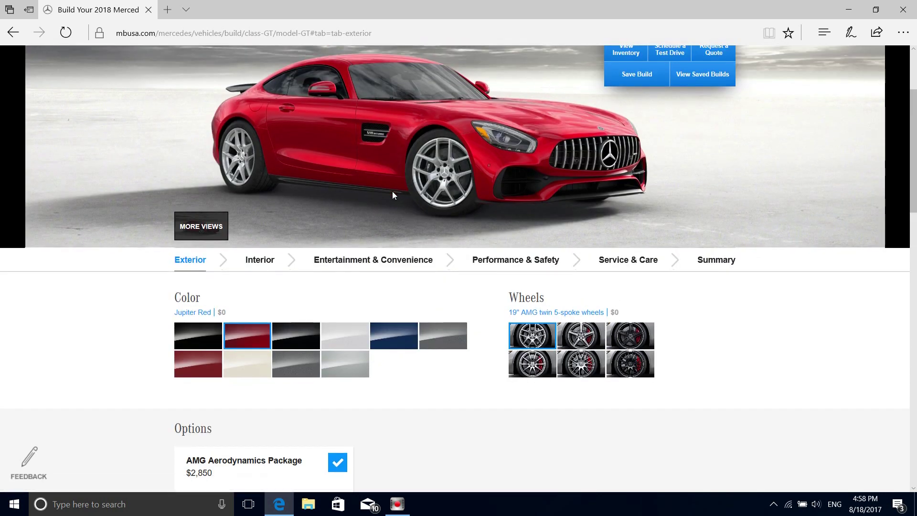
Switch the car image to the rear three-quarter view showing the rear spoiler.
{"action": "left_click", "coordinate": [203, 230]}
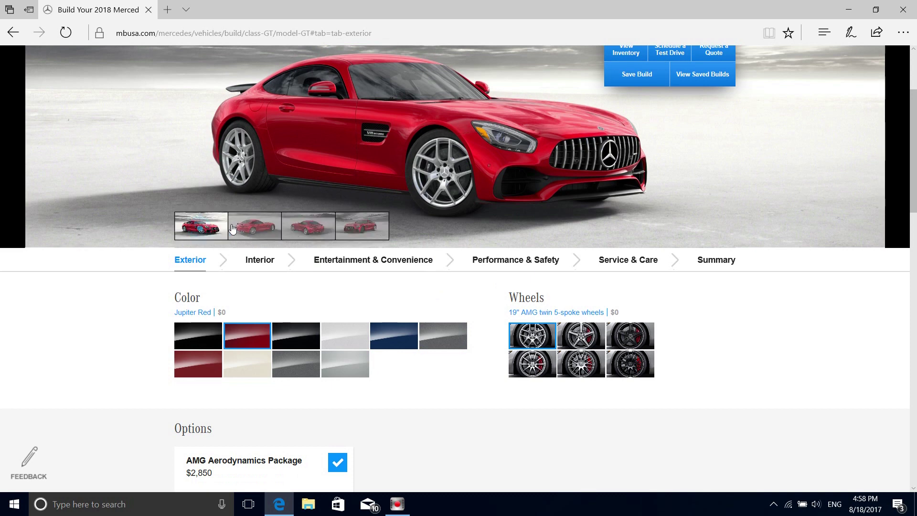
{"action": "left_click", "coordinate": [257, 228]}
{"action": "scroll", "coordinate": [272, 191], "scroll_direction": "up", "scroll_amount": 1}
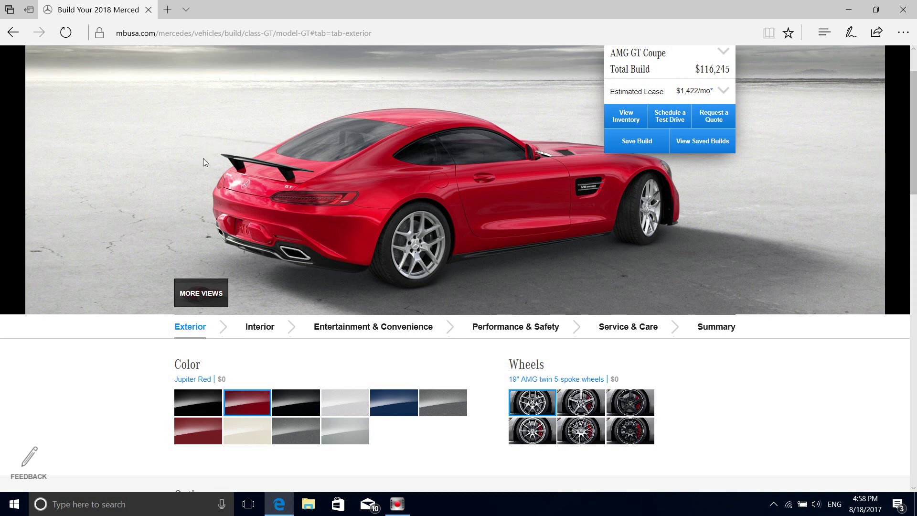
{"action": "scroll", "coordinate": [262, 239], "scroll_direction": "down", "scroll_amount": 3}
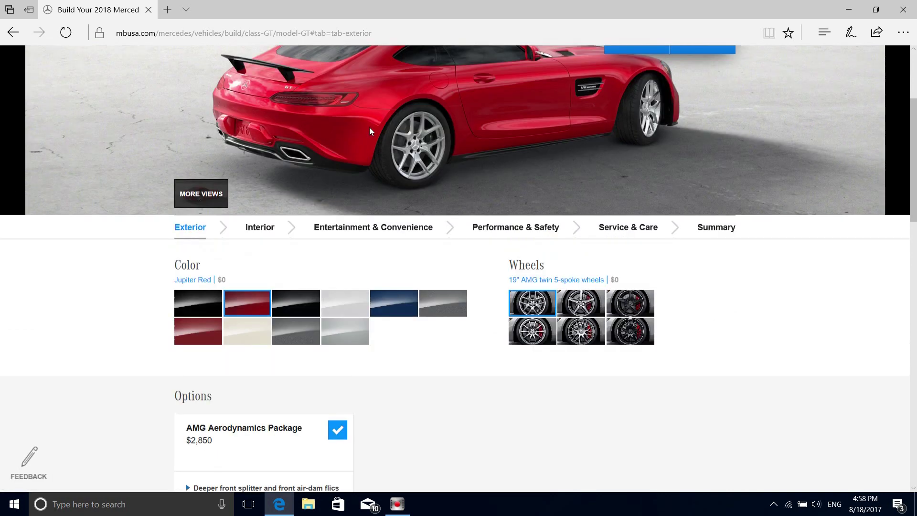
{"action": "scroll", "coordinate": [369, 131], "scroll_direction": "up", "scroll_amount": 1}
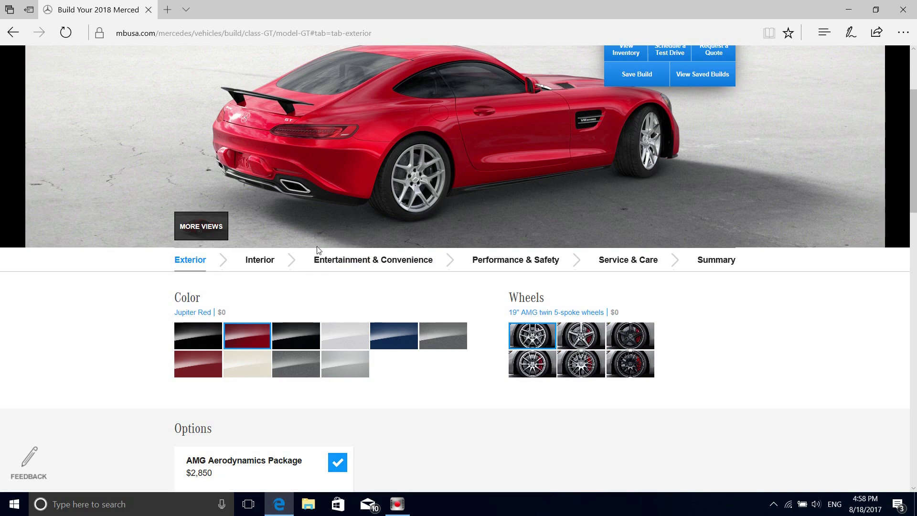
{"action": "scroll", "coordinate": [316, 246], "scroll_direction": "down", "scroll_amount": 2}
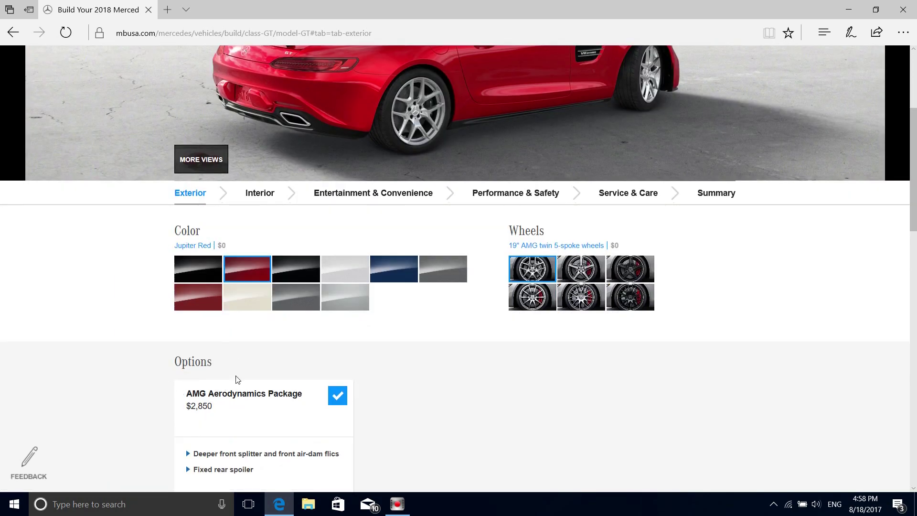
{"action": "scroll", "coordinate": [444, 345], "scroll_direction": "down", "scroll_amount": 3}
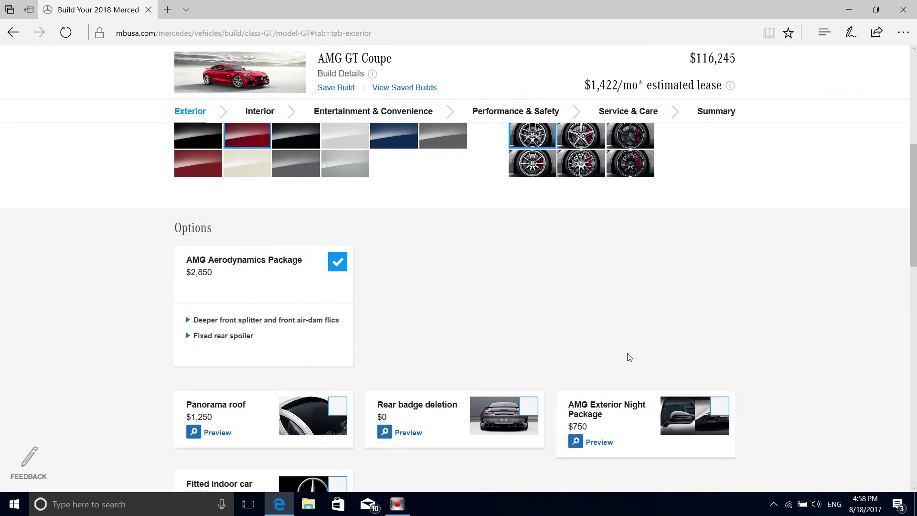
Tick the $750 AMG Exterior Night Package in the Options list.
{"action": "scroll", "coordinate": [627, 357], "scroll_direction": "down", "scroll_amount": 1}
{"action": "left_click", "coordinate": [717, 344]}
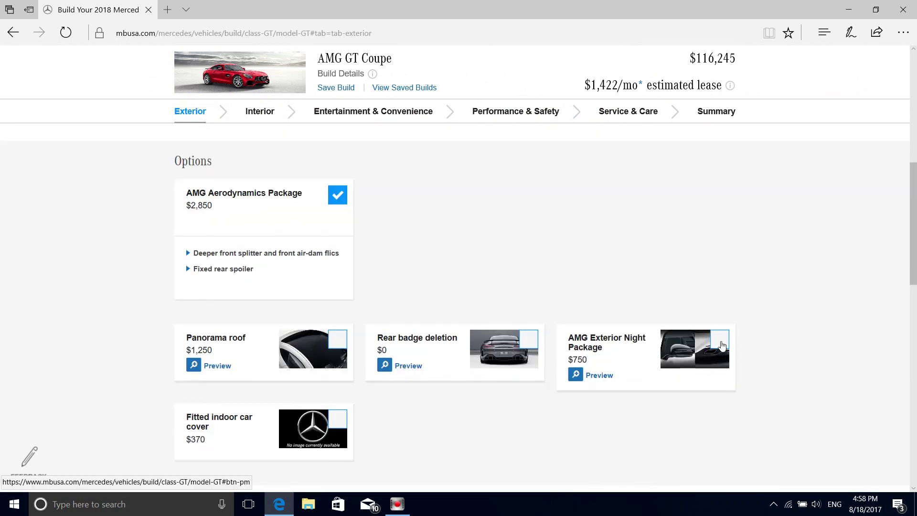
{"action": "scroll", "coordinate": [616, 237], "scroll_direction": "up", "scroll_amount": 2}
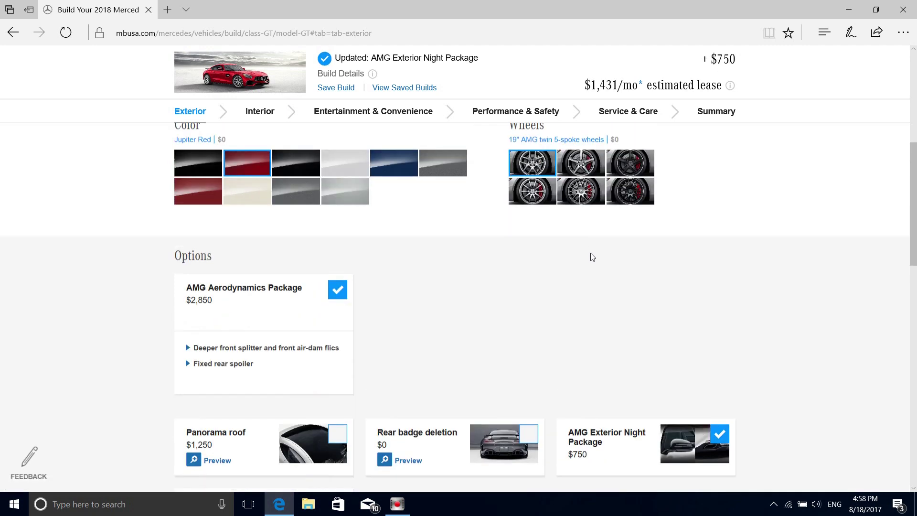
{"action": "scroll", "coordinate": [630, 312], "scroll_direction": "up", "scroll_amount": 2}
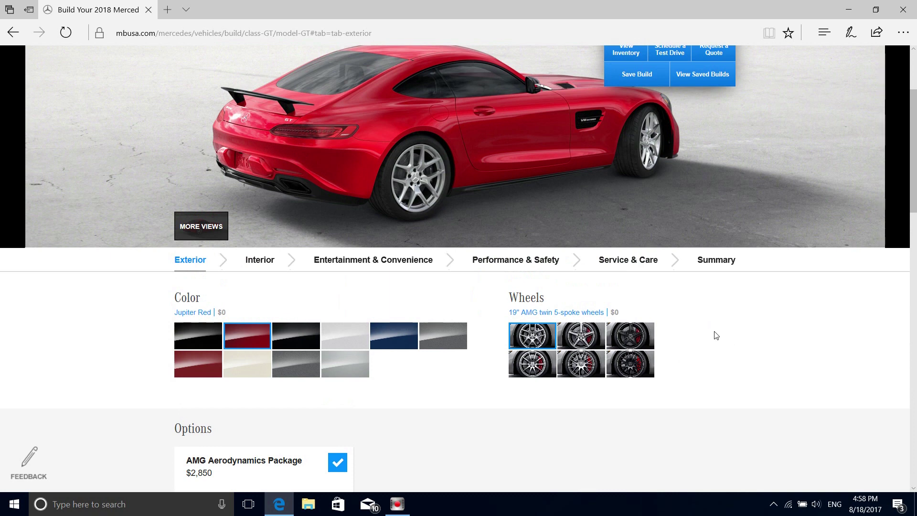
Fit black 19"/20" AMG split 5-spoke wheels ($1,500), bringing the total to $118,495.
{"action": "left_click", "coordinate": [637, 337]}
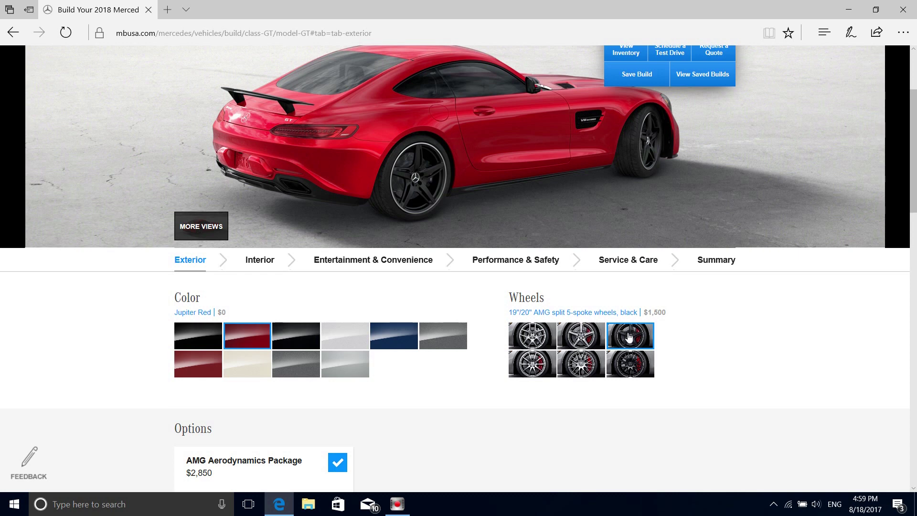
{"action": "scroll", "coordinate": [629, 337], "scroll_direction": "up", "scroll_amount": 3}
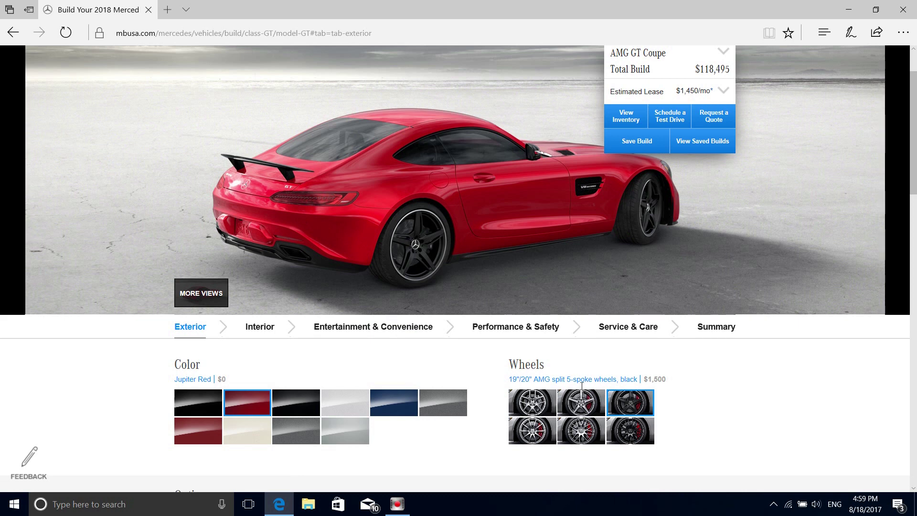
Switch to the Interior tab and review the cabin colour, trim and seat-belt swatches.
{"action": "left_click", "coordinate": [260, 329]}
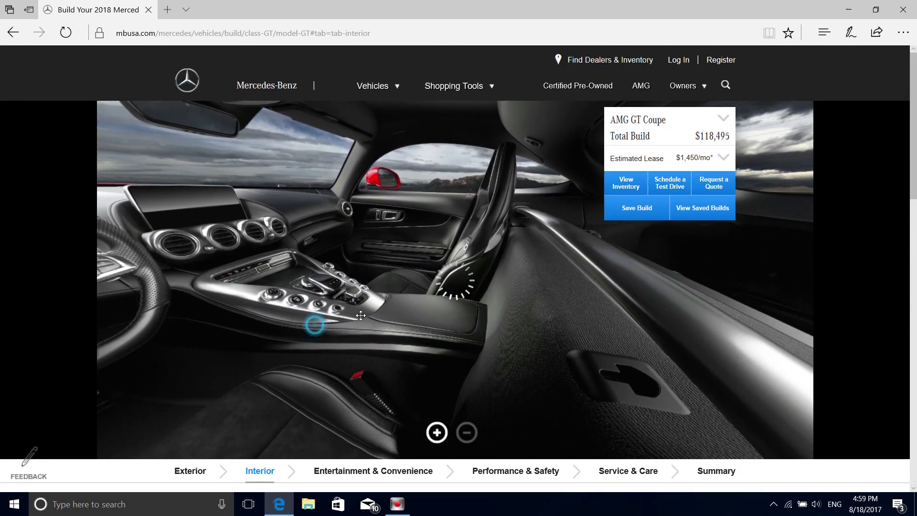
{"action": "scroll", "coordinate": [392, 306], "scroll_direction": "down", "scroll_amount": 4}
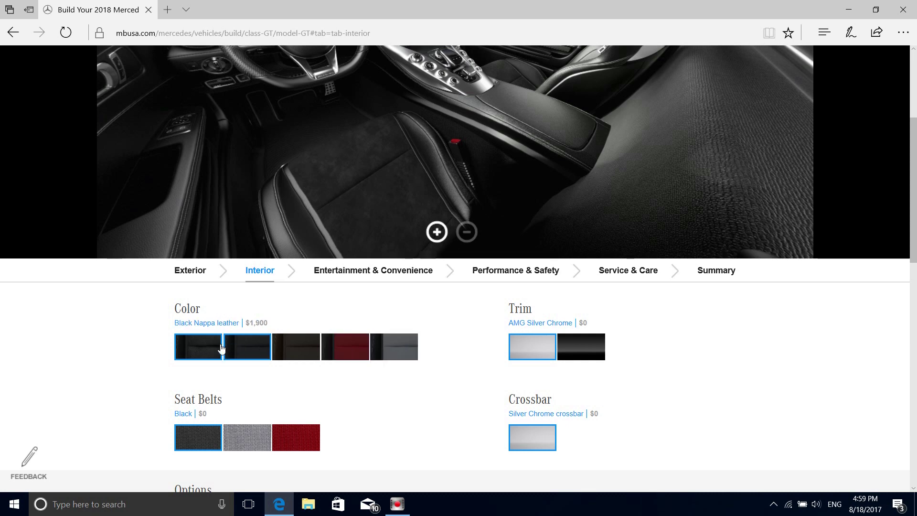
{"action": "scroll", "coordinate": [258, 352], "scroll_direction": "up", "scroll_amount": 2}
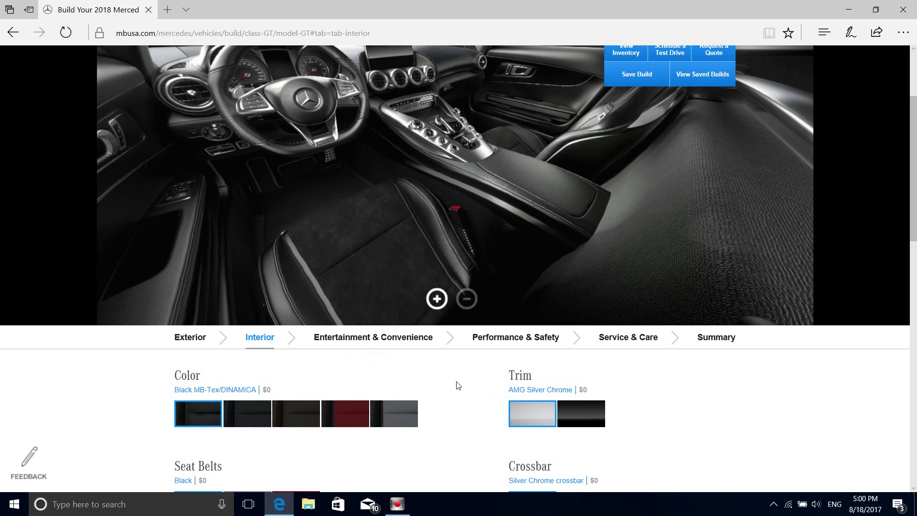
{"action": "scroll", "coordinate": [454, 383], "scroll_direction": "down", "scroll_amount": 2}
{"action": "scroll", "coordinate": [526, 397], "scroll_direction": "up", "scroll_amount": 2}
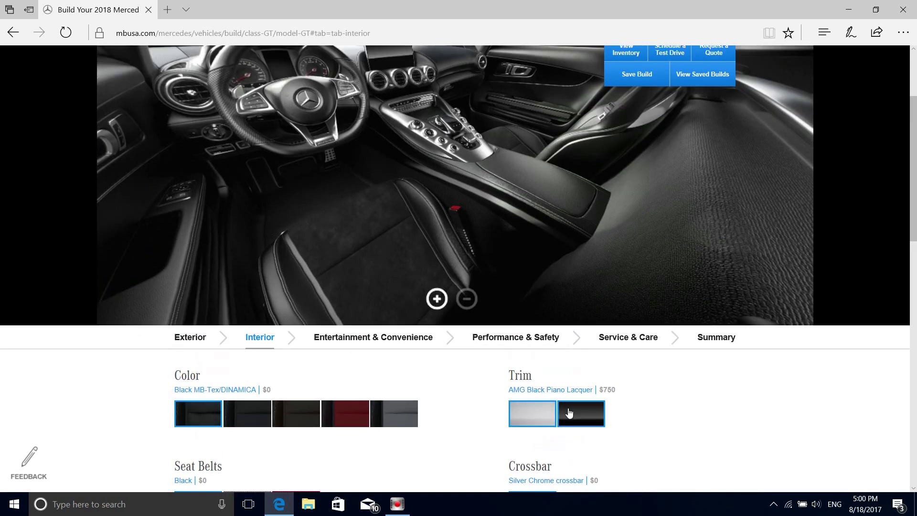
{"action": "scroll", "coordinate": [444, 395], "scroll_direction": "down", "scroll_amount": 2}
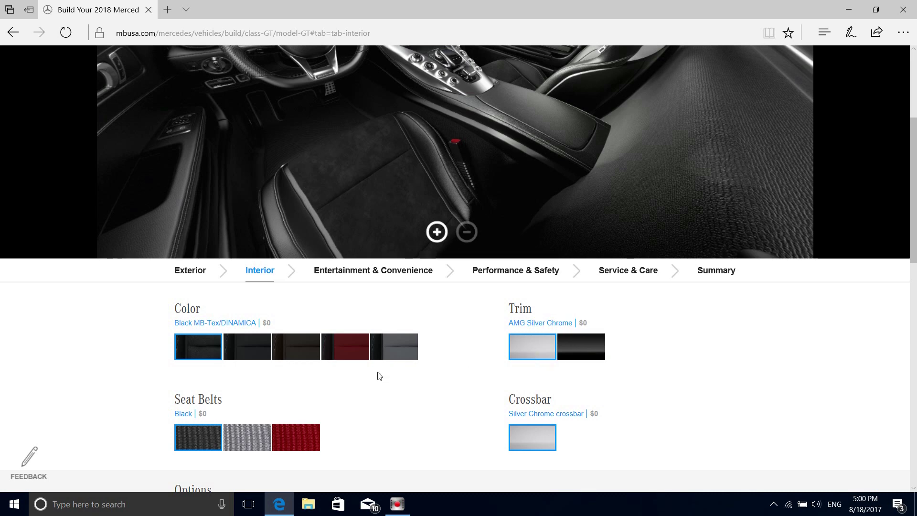
{"action": "scroll", "coordinate": [380, 376], "scroll_direction": "up", "scroll_amount": 1}
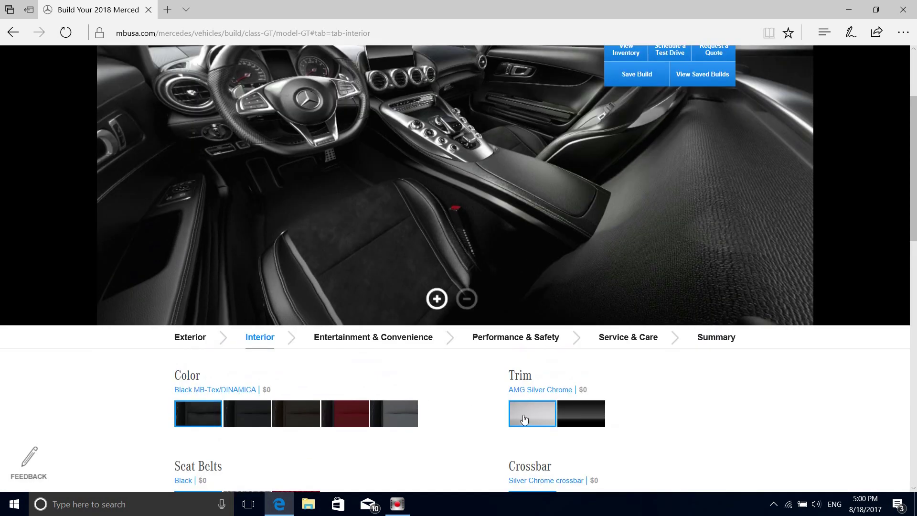
{"action": "scroll", "coordinate": [456, 411], "scroll_direction": "down", "scroll_amount": 2}
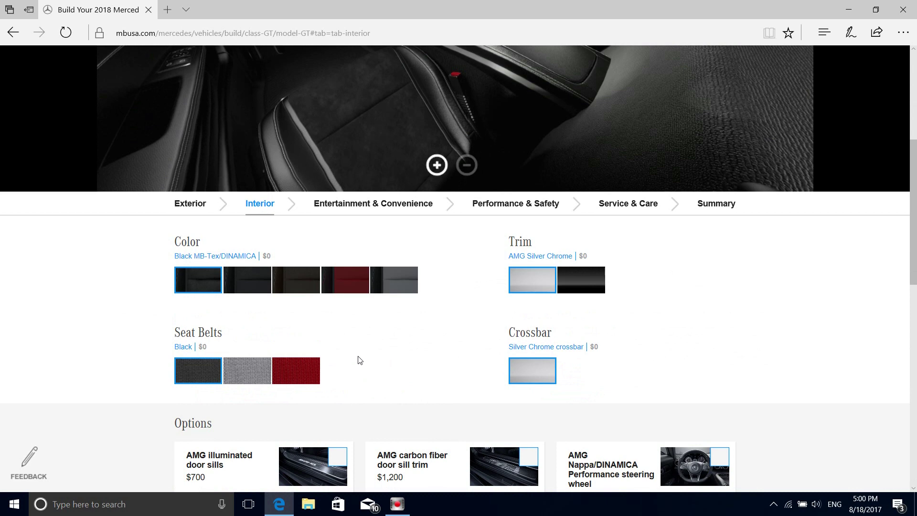
{"action": "scroll", "coordinate": [333, 343], "scroll_direction": "up", "scroll_amount": 1}
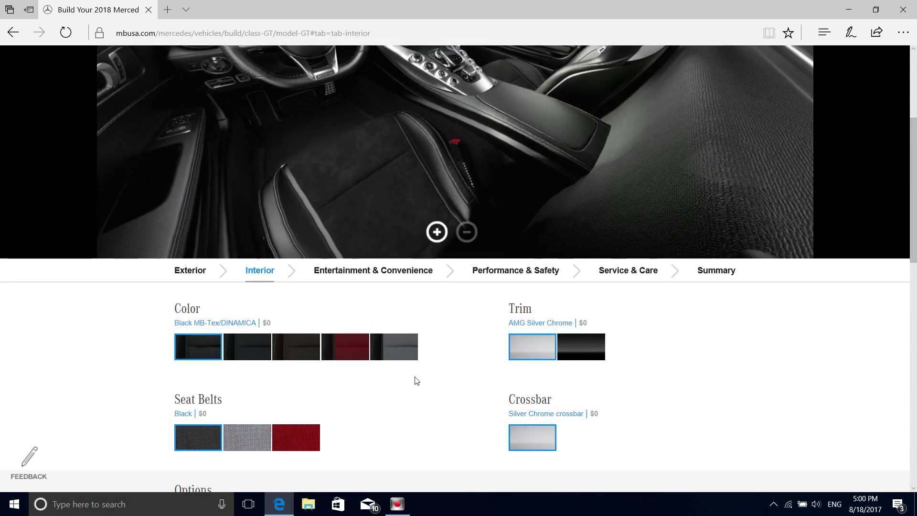
{"action": "scroll", "coordinate": [411, 377], "scroll_direction": "down", "scroll_amount": 1}
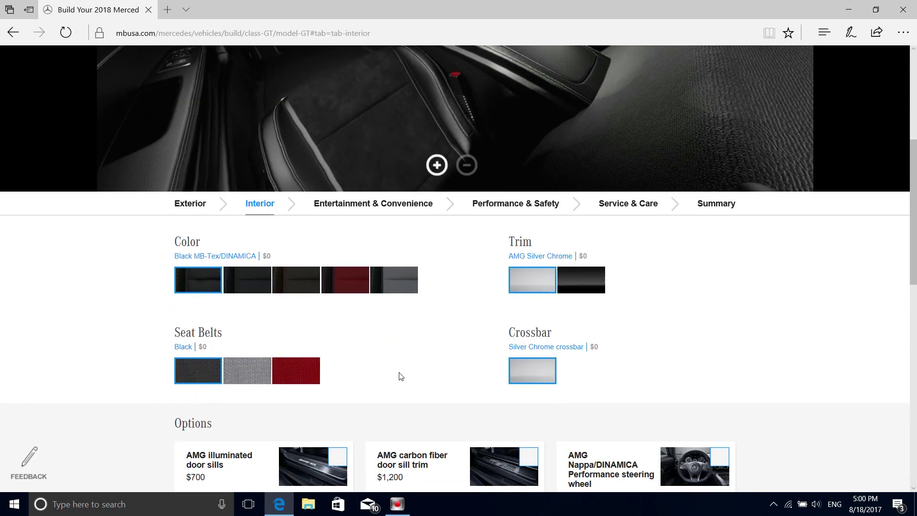
Choose the Red seat belts ($500) and review the interior view and Options cards.
{"action": "left_click", "coordinate": [309, 377]}
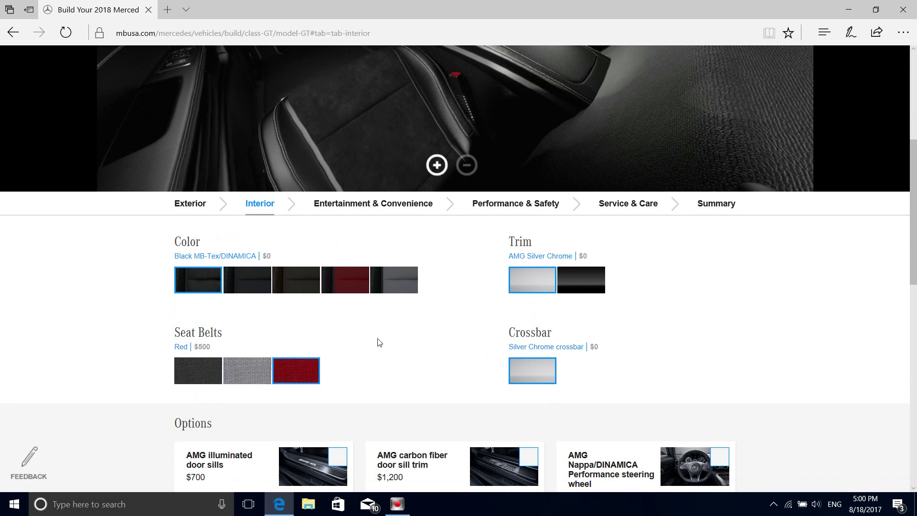
{"action": "scroll", "coordinate": [389, 344], "scroll_direction": "up", "scroll_amount": 3}
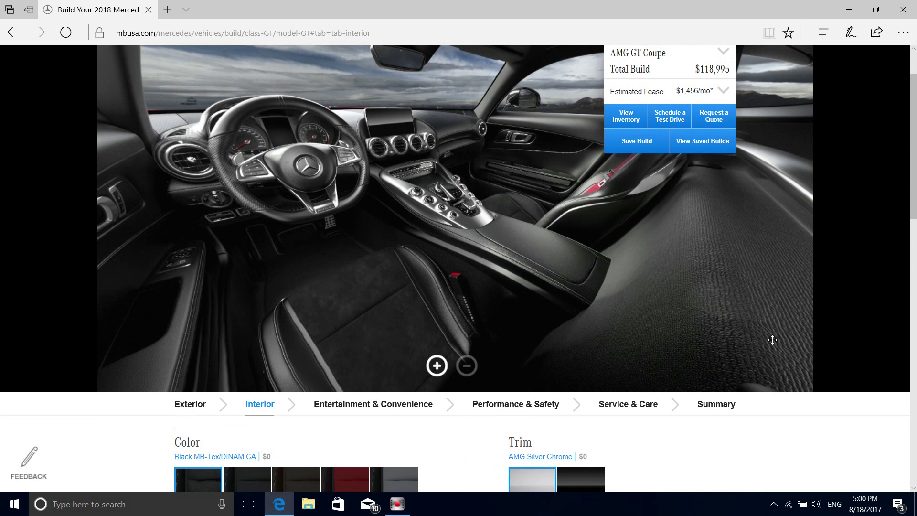
{"action": "scroll", "coordinate": [761, 429], "scroll_direction": "down", "scroll_amount": 5}
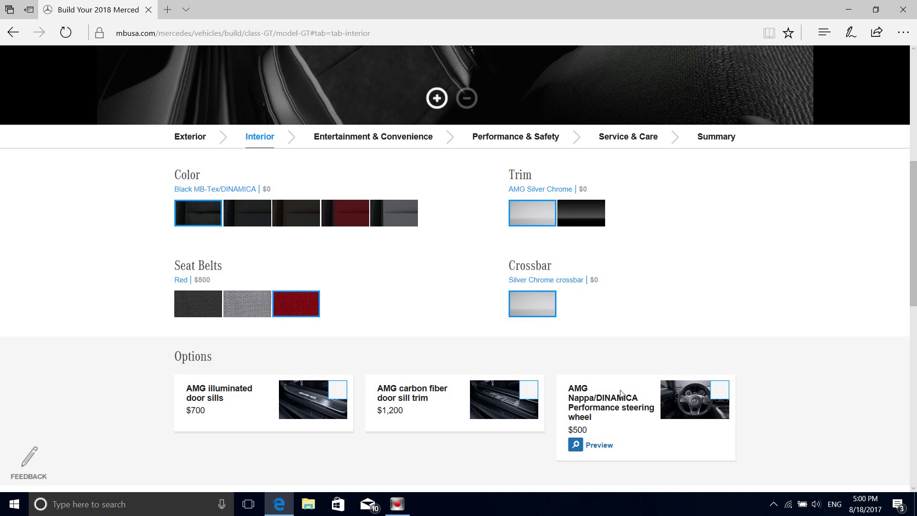
{"action": "scroll", "coordinate": [644, 327], "scroll_direction": "up", "scroll_amount": 4}
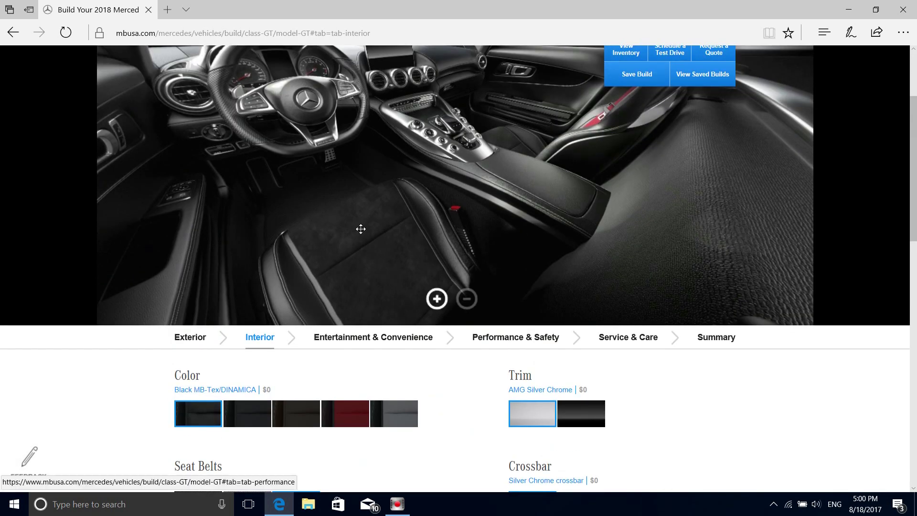
{"action": "scroll", "coordinate": [660, 396], "scroll_direction": "down", "scroll_amount": 4}
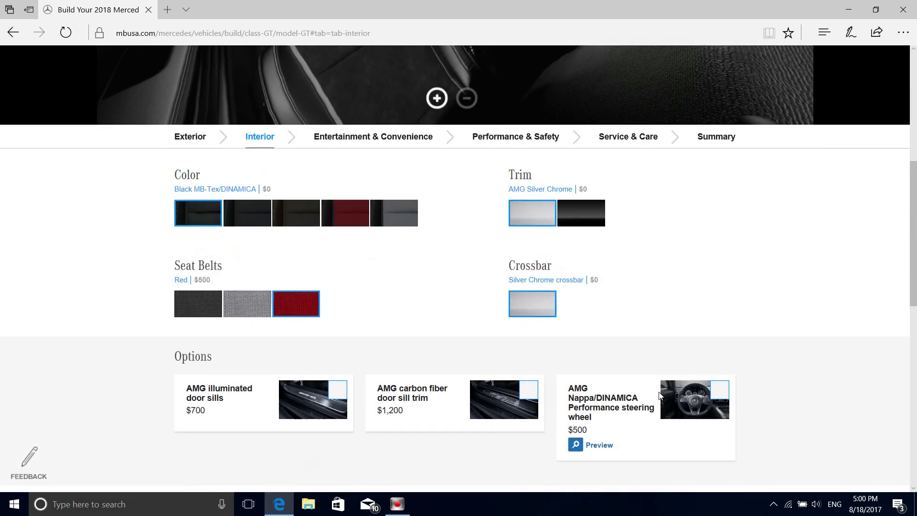
{"action": "scroll", "coordinate": [615, 307], "scroll_direction": "down", "scroll_amount": 3}
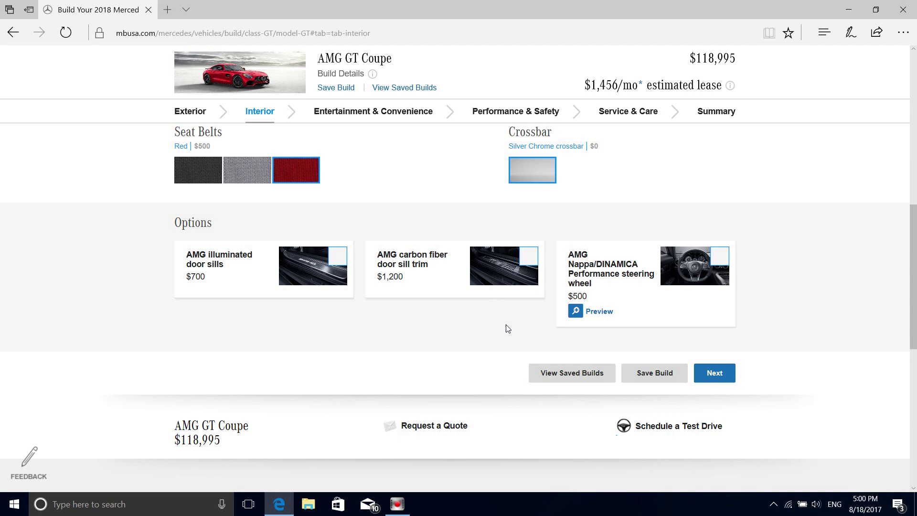
{"action": "scroll", "coordinate": [528, 329], "scroll_direction": "up", "scroll_amount": 7}
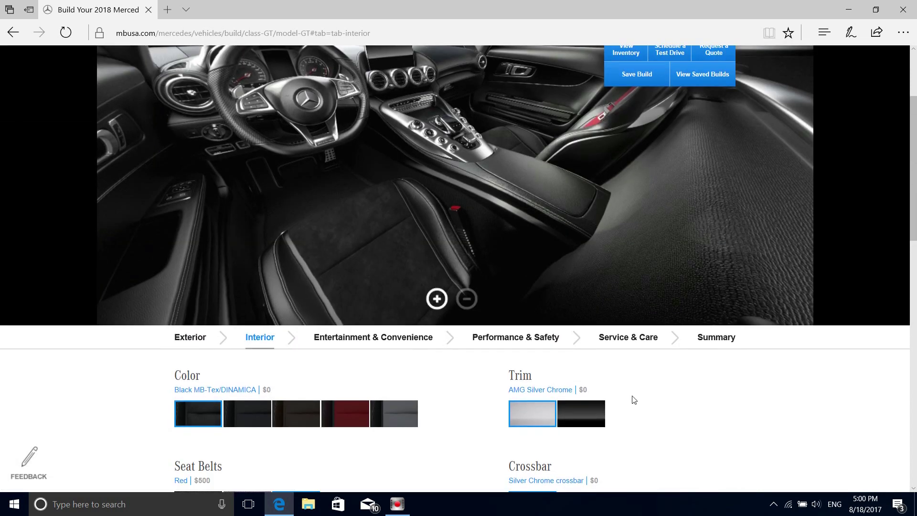
{"action": "scroll", "coordinate": [659, 404], "scroll_direction": "up", "scroll_amount": 1}
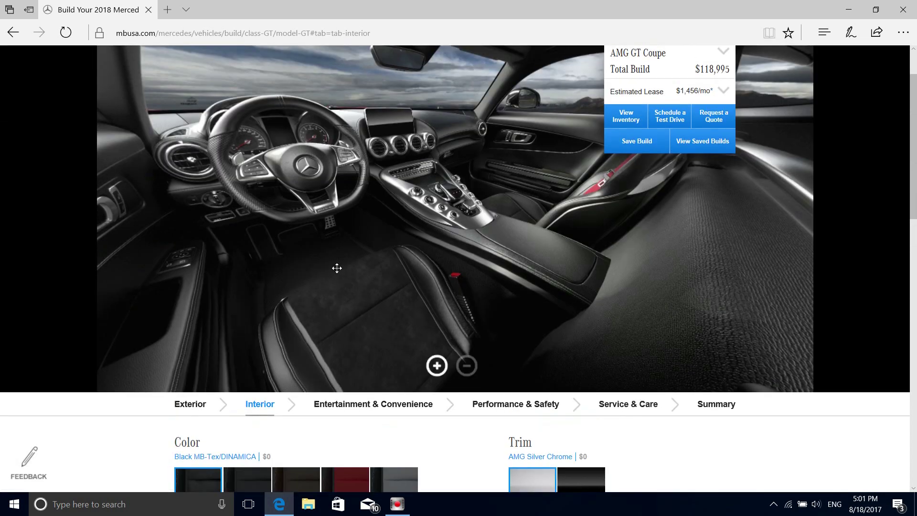
{"action": "scroll", "coordinate": [455, 431], "scroll_direction": "down", "scroll_amount": 5}
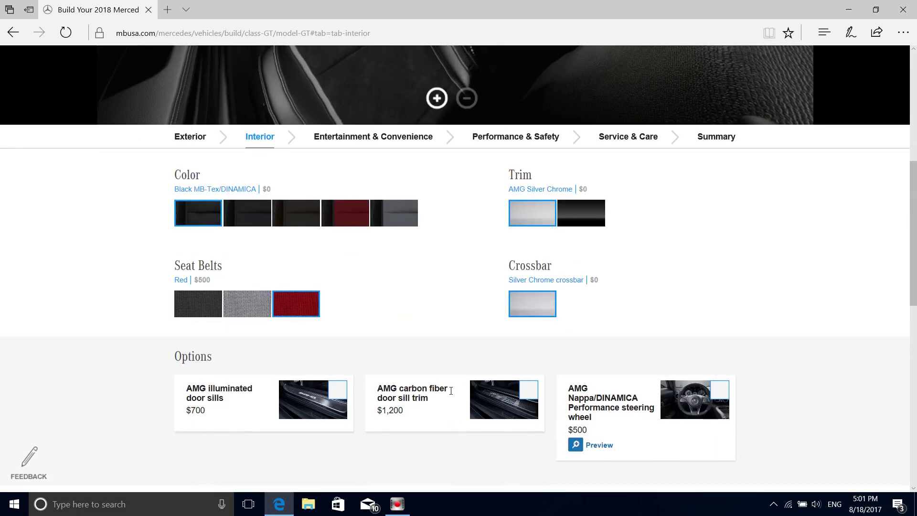
{"action": "scroll", "coordinate": [451, 391], "scroll_direction": "down", "scroll_amount": 4}
Skip Entertainment & Convenience without adding options, continuing to Performance & Safety.
{"action": "left_click", "coordinate": [714, 306]}
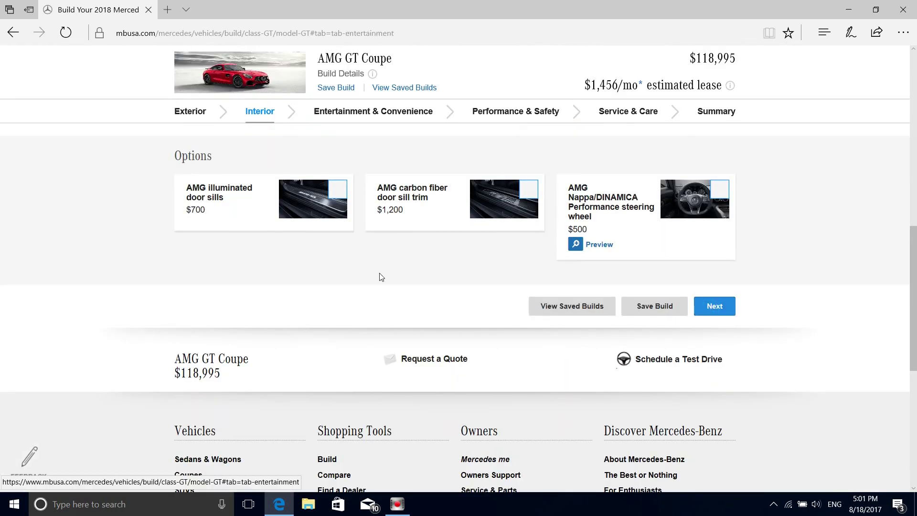
{"action": "scroll", "coordinate": [420, 334], "scroll_direction": "down", "scroll_amount": 1}
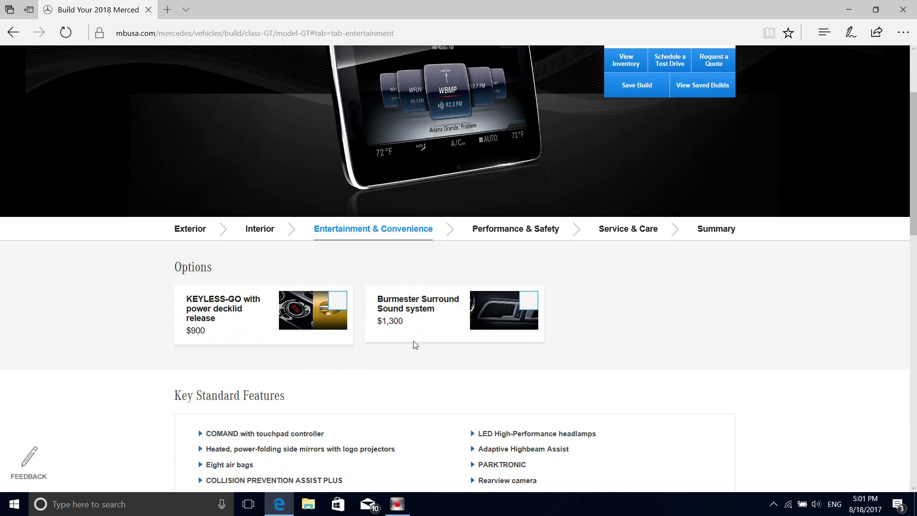
{"action": "scroll", "coordinate": [415, 344], "scroll_direction": "down", "scroll_amount": 1}
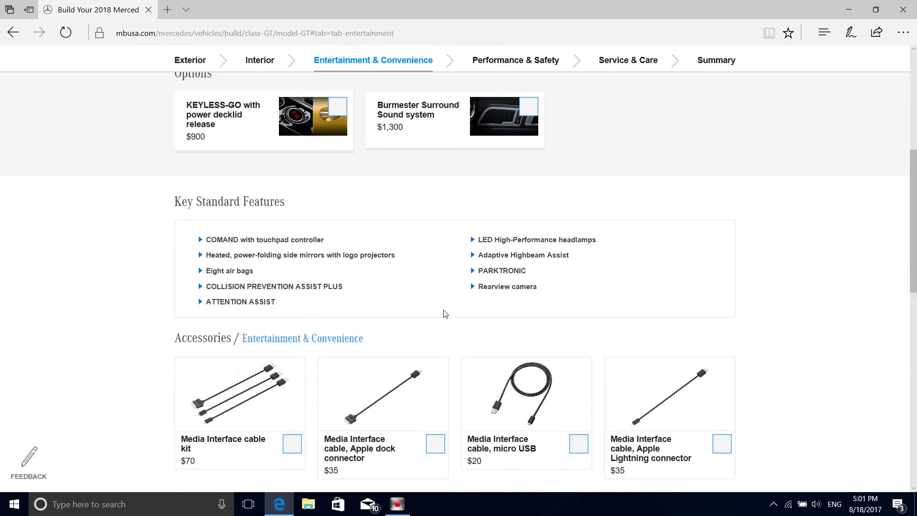
{"action": "scroll", "coordinate": [447, 313], "scroll_direction": "down", "scroll_amount": 2}
{"action": "scroll", "coordinate": [441, 305], "scroll_direction": "down", "scroll_amount": 3}
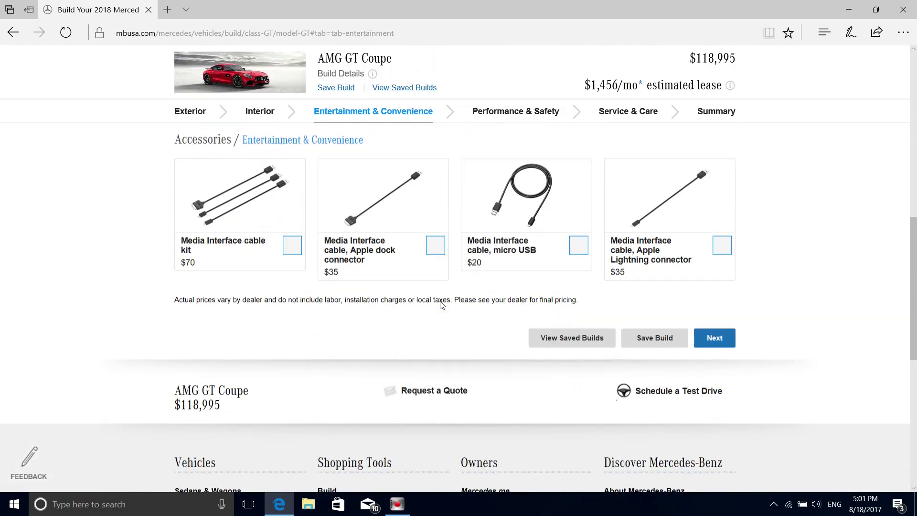
{"action": "left_click", "coordinate": [718, 329]}
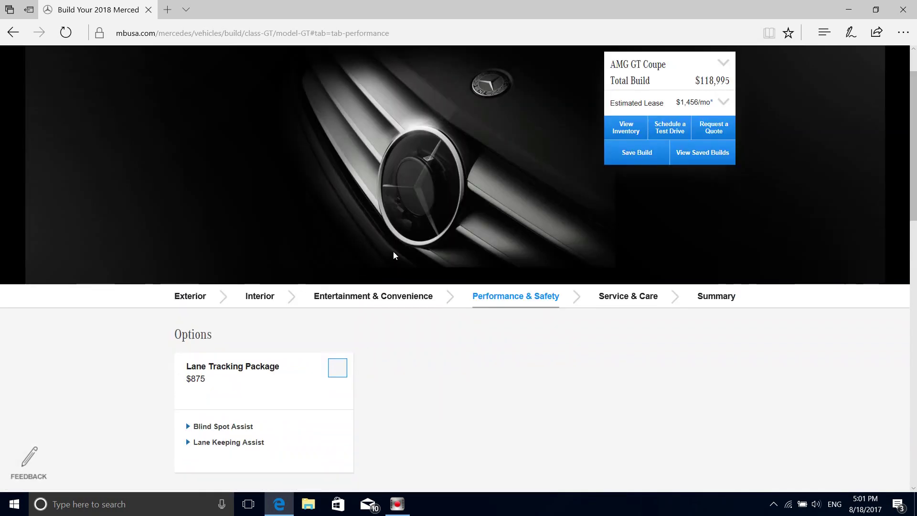
Add the AMG Performance Exhaust and $1,500 AMG RIDE CONTROL Sport Suspension, then view the suspension details.
{"action": "scroll", "coordinate": [425, 273], "scroll_direction": "down", "scroll_amount": 4}
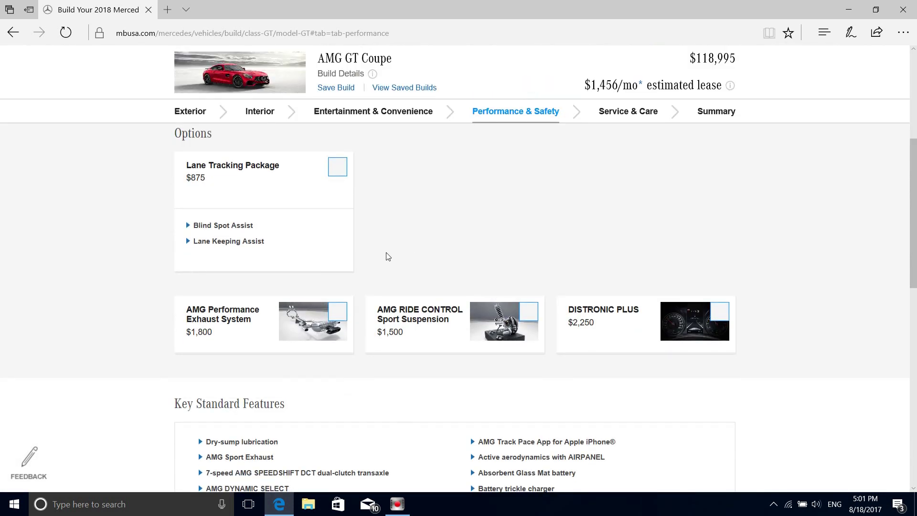
{"action": "left_click", "coordinate": [342, 316]}
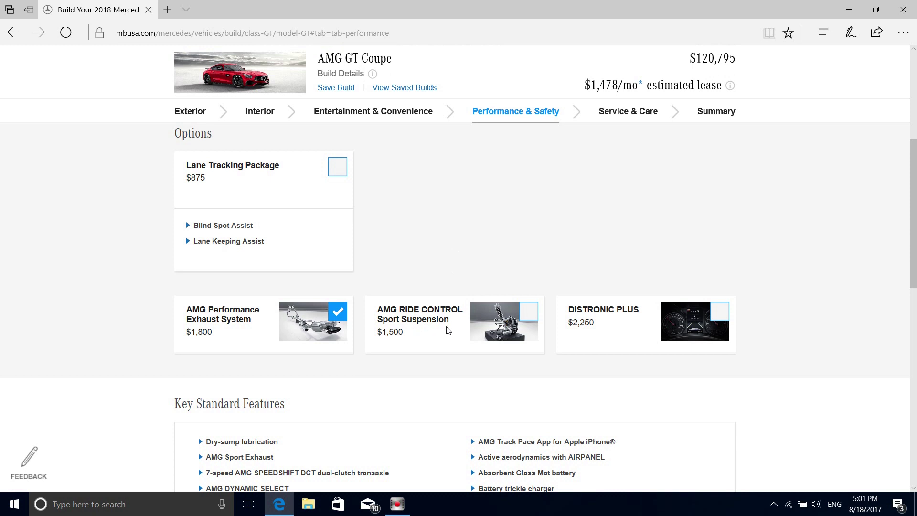
{"action": "left_click", "coordinate": [532, 316]}
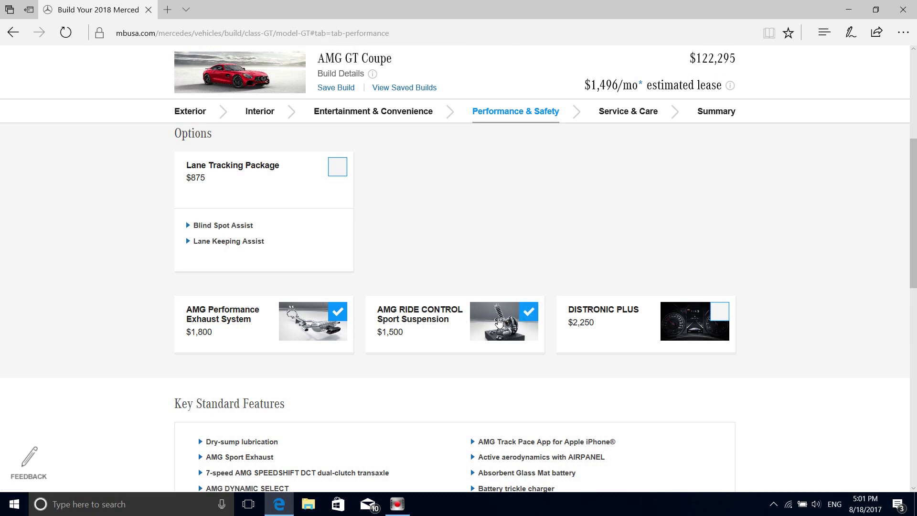
{"action": "left_click", "coordinate": [502, 317]}
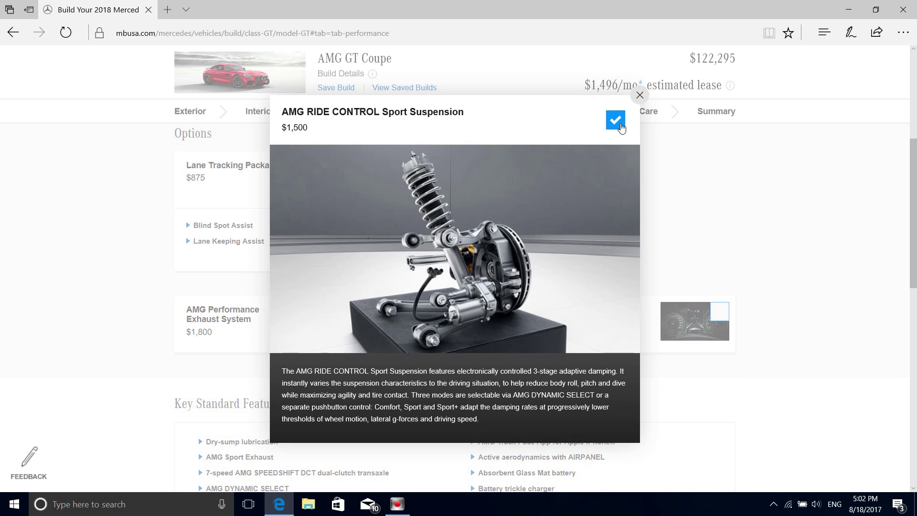
{"action": "left_click", "coordinate": [615, 120]}
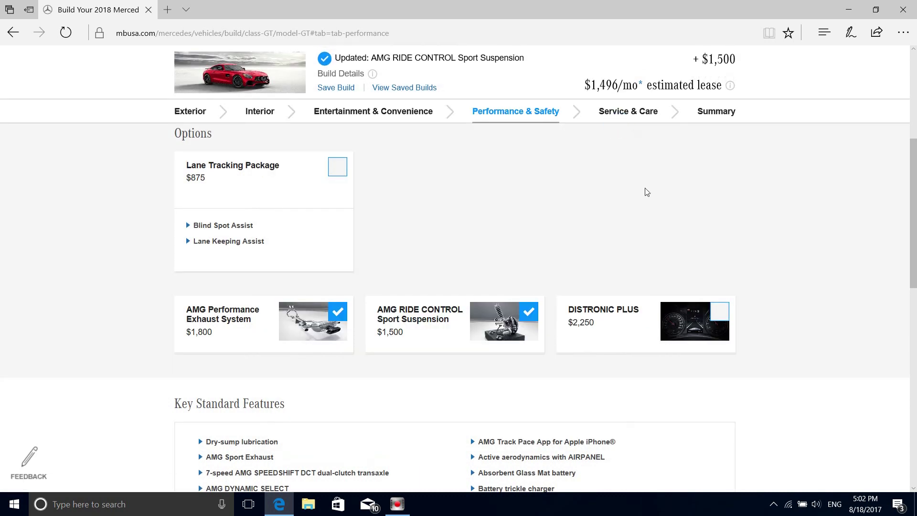
{"action": "scroll", "coordinate": [646, 192], "scroll_direction": "down", "scroll_amount": 2}
Skip past the Service & Care mbrace options without adding any to reach the Summary page.
{"action": "scroll", "coordinate": [646, 191], "scroll_direction": "up", "scroll_amount": 3}
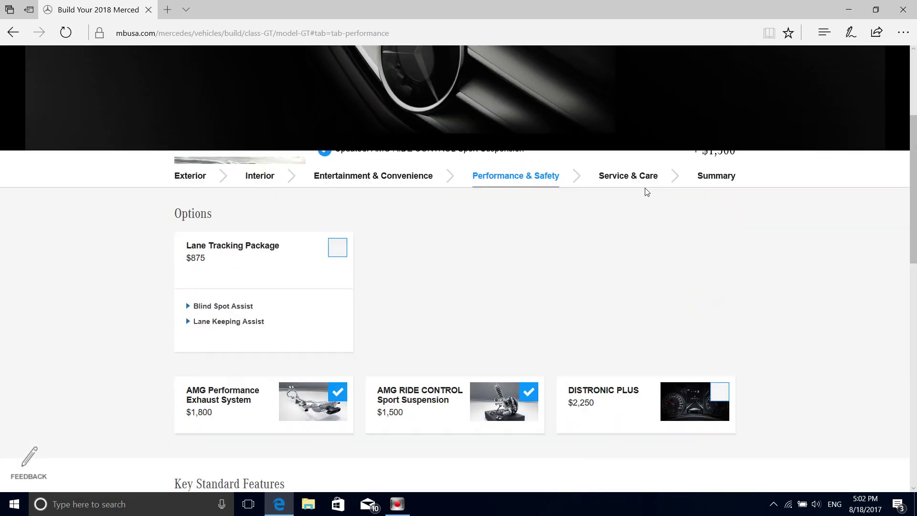
{"action": "scroll", "coordinate": [647, 192], "scroll_direction": "down", "scroll_amount": 4}
{"action": "left_click", "coordinate": [715, 408]}
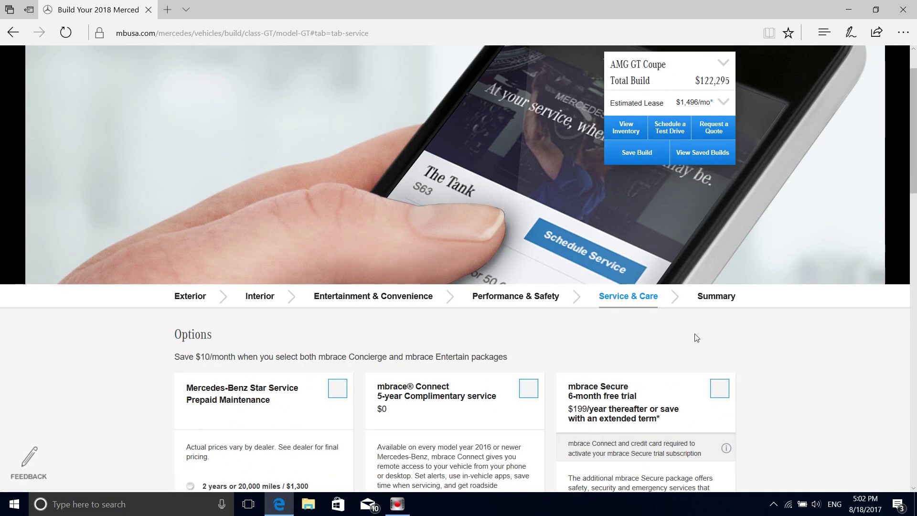
{"action": "scroll", "coordinate": [694, 337], "scroll_direction": "down", "scroll_amount": 4}
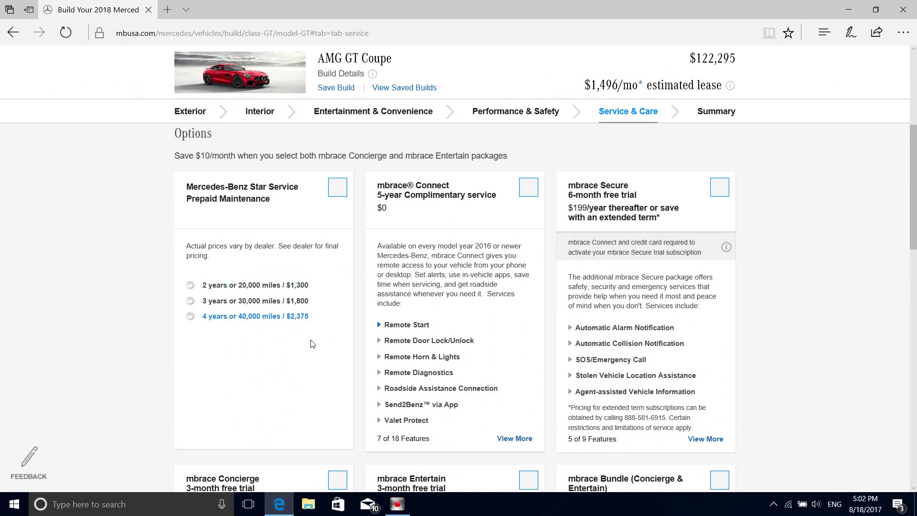
{"action": "scroll", "coordinate": [320, 366], "scroll_direction": "down", "scroll_amount": 4}
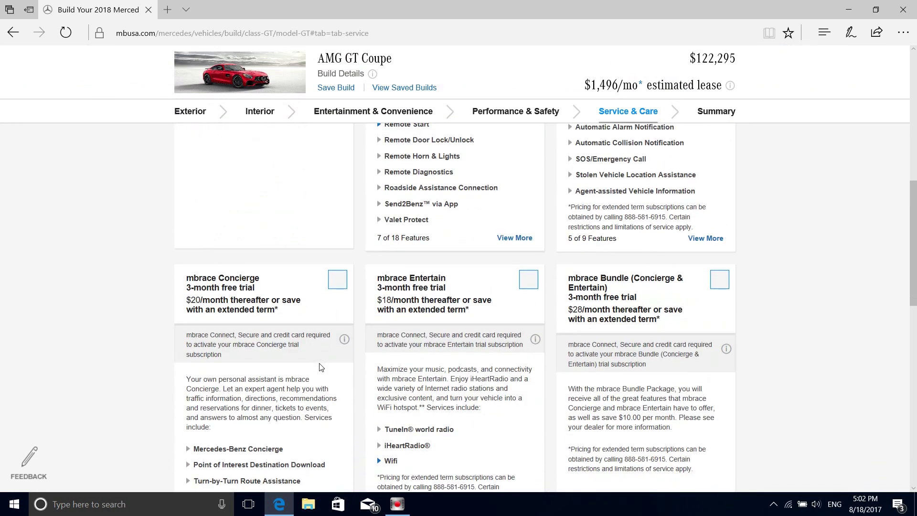
{"action": "scroll", "coordinate": [320, 367], "scroll_direction": "down", "scroll_amount": 4}
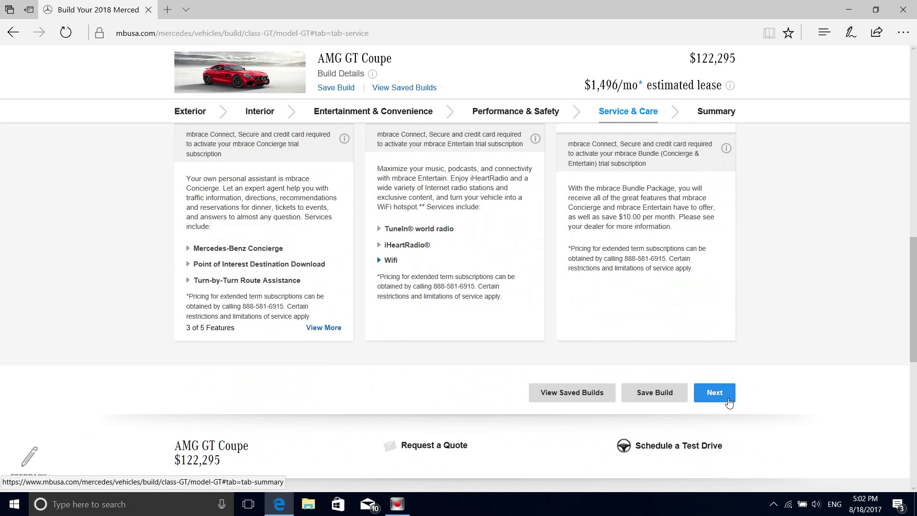
{"action": "left_click", "coordinate": [728, 401]}
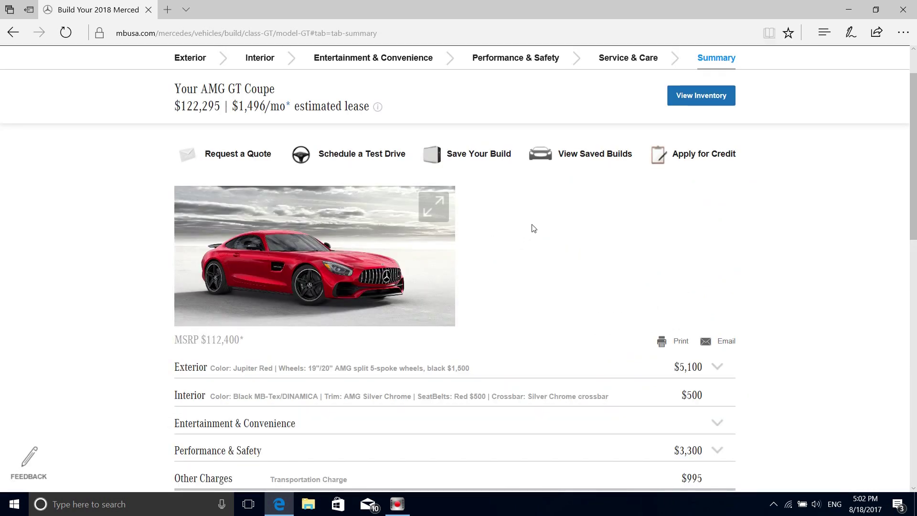
{"action": "scroll", "coordinate": [534, 229], "scroll_direction": "down", "scroll_amount": 1}
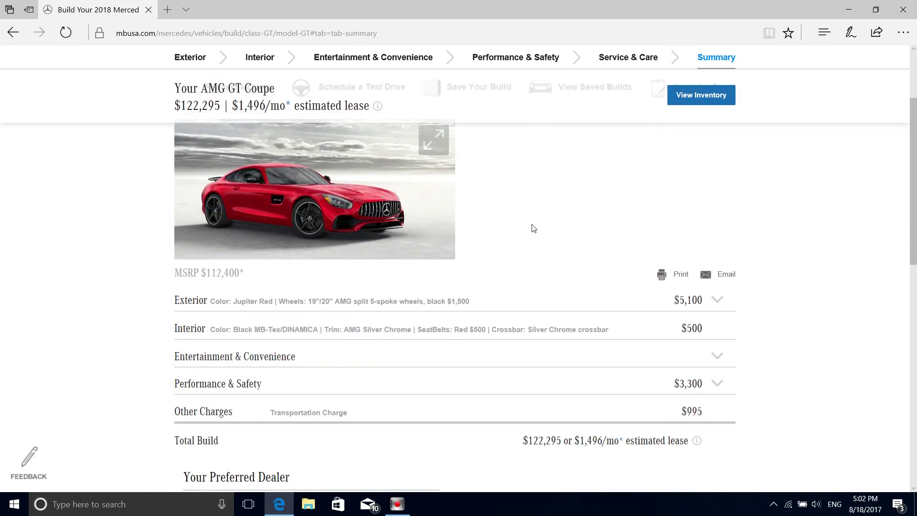
{"action": "scroll", "coordinate": [535, 221], "scroll_direction": "down", "scroll_amount": 1}
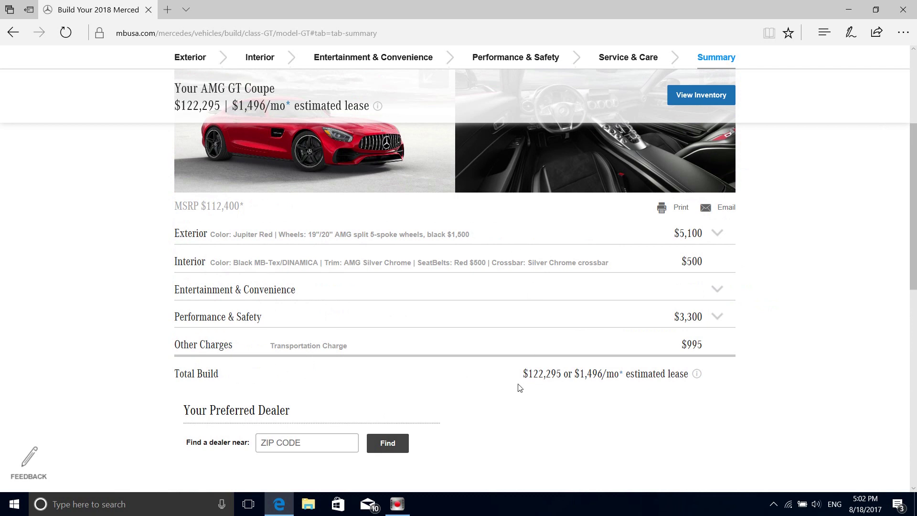
{"action": "left_click_drag", "start_coordinate": [521, 376], "coordinate": [554, 378]}
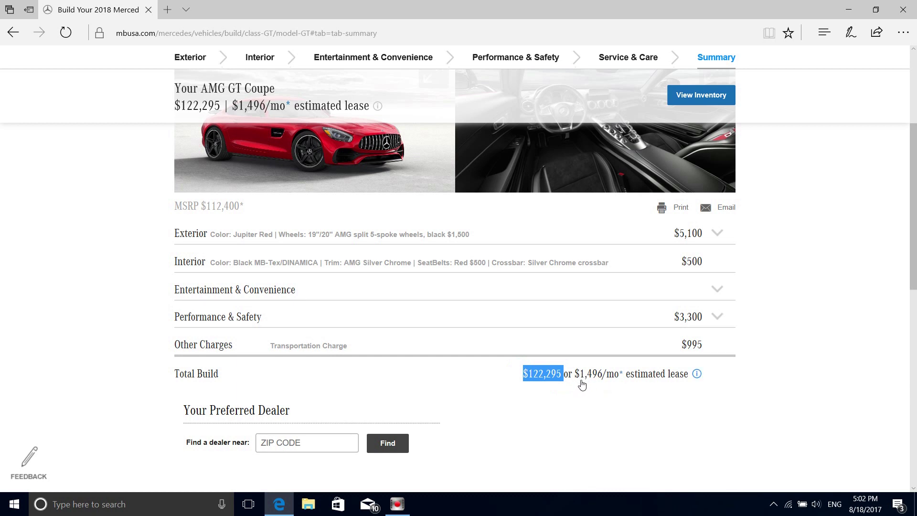
{"action": "left_click", "coordinate": [701, 376]}
{"action": "scroll", "coordinate": [797, 355], "scroll_direction": "down", "scroll_amount": 1}
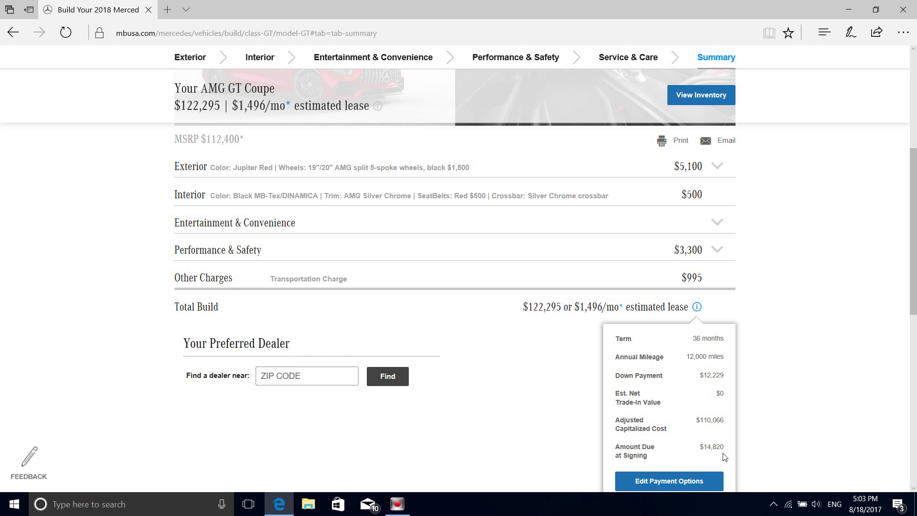
{"action": "left_click", "coordinate": [775, 326]}
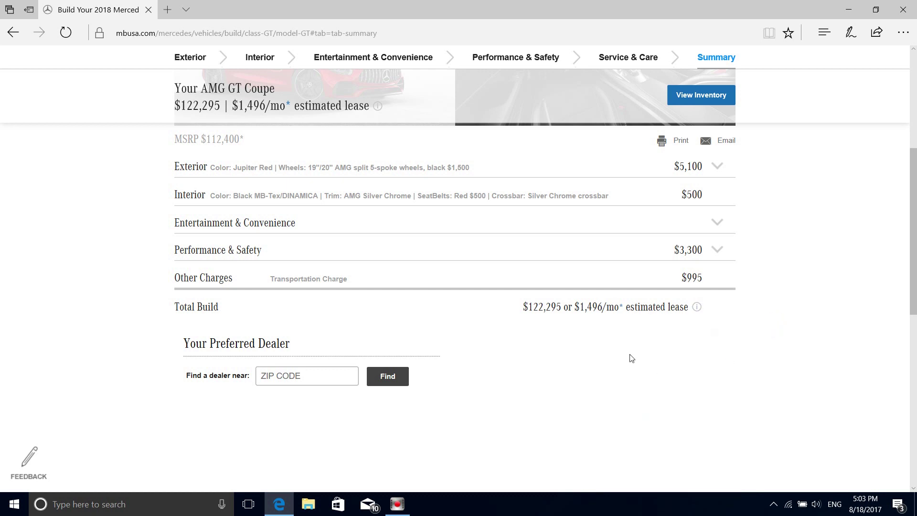
{"action": "scroll", "coordinate": [689, 378], "scroll_direction": "up", "scroll_amount": 6}
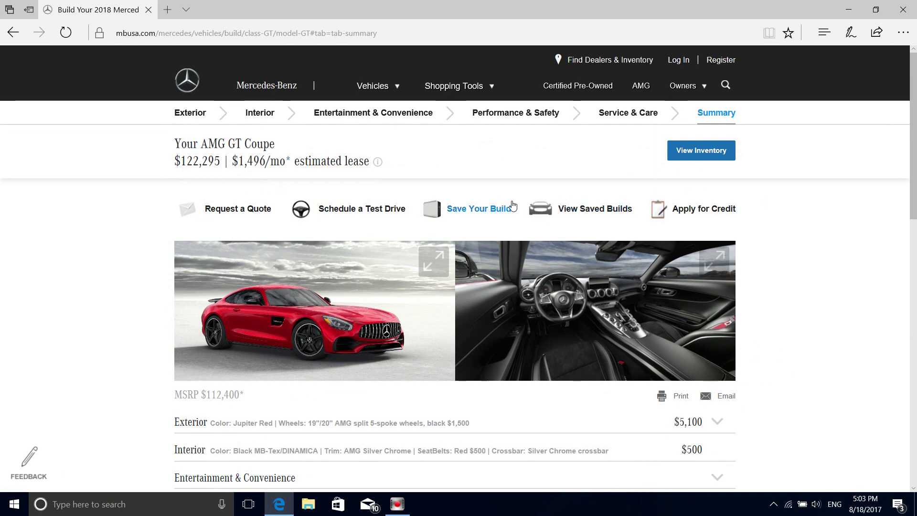
{"action": "left_click", "coordinate": [264, 114]}
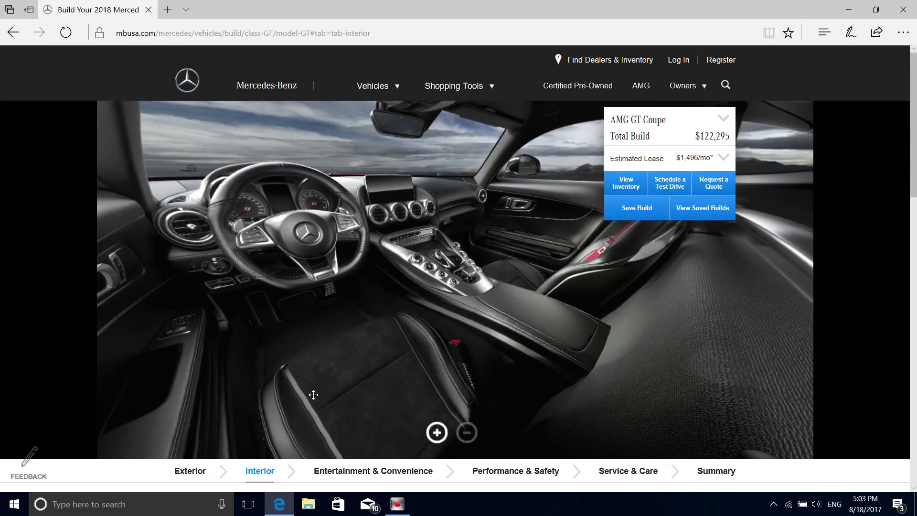
Return to the Exterior page and cycle the Jupiter Red car between rear and front views, ending front three-quarter.
{"action": "left_click", "coordinate": [191, 470]}
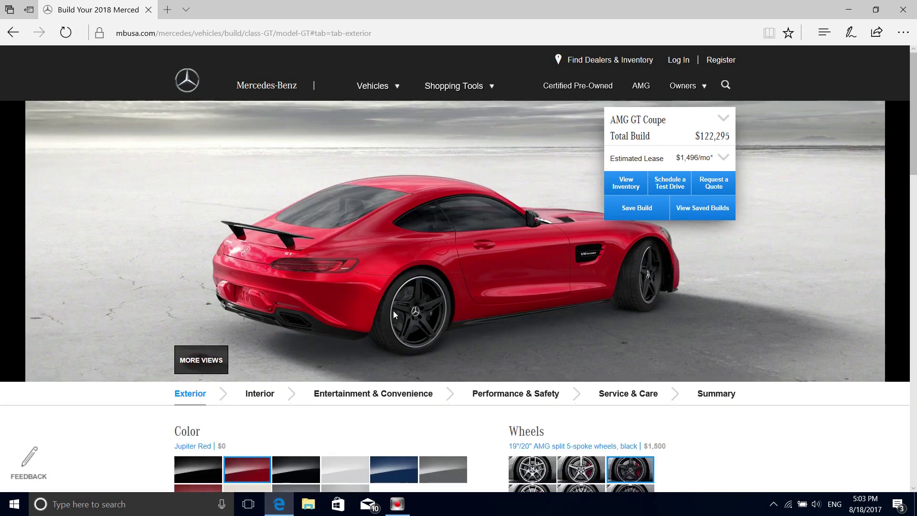
{"action": "left_click", "coordinate": [203, 359]}
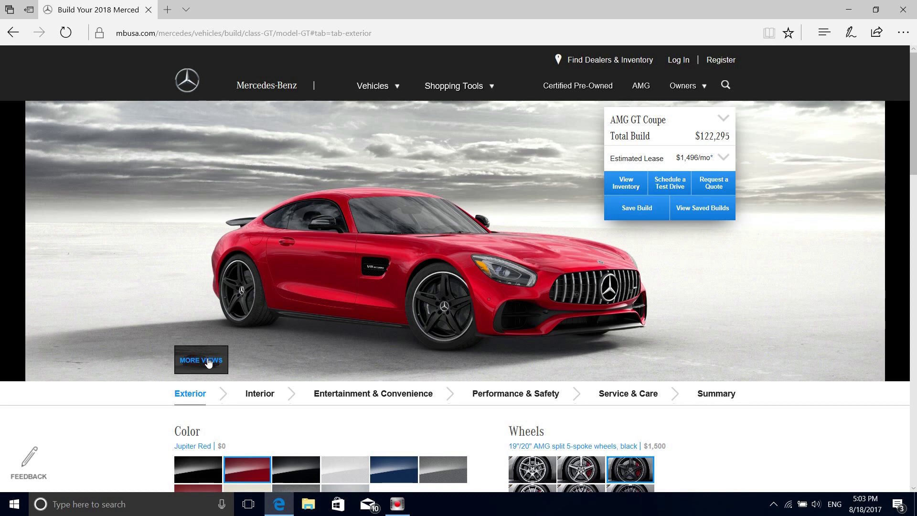
{"action": "mouse_move", "coordinate": [209, 362]}
{"action": "left_click", "coordinate": [308, 361]}
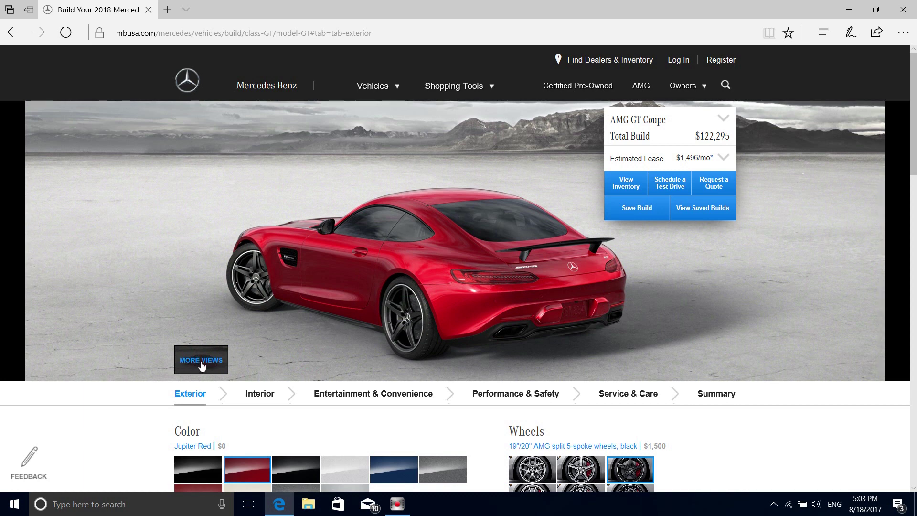
{"action": "left_click", "coordinate": [205, 359]}
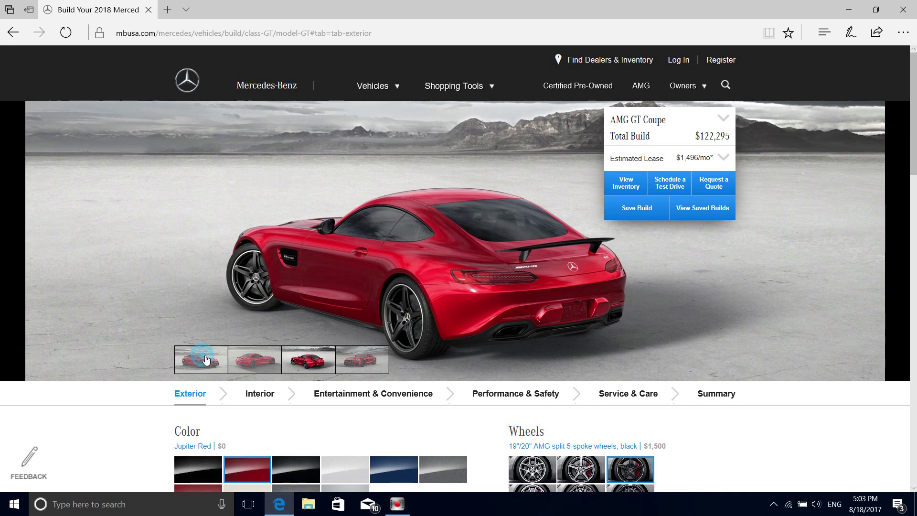
{"action": "left_click", "coordinate": [354, 357]}
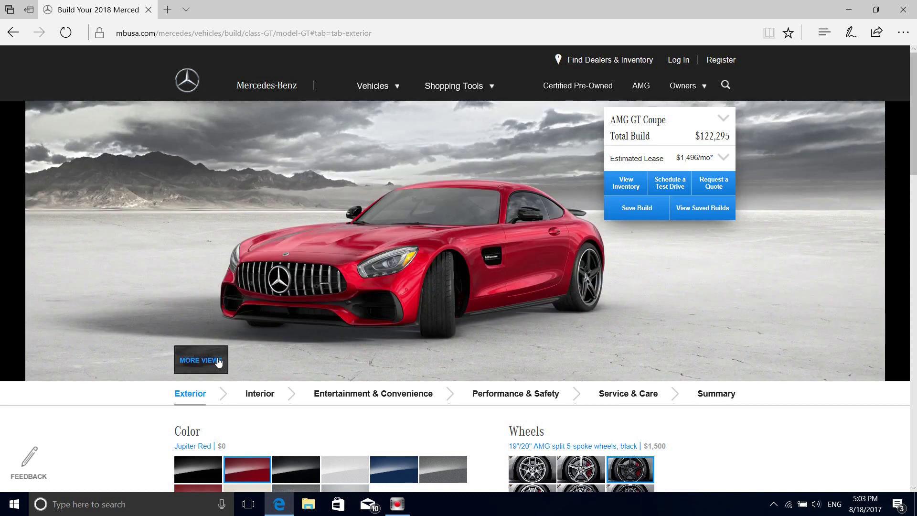
{"action": "left_click", "coordinate": [219, 356]}
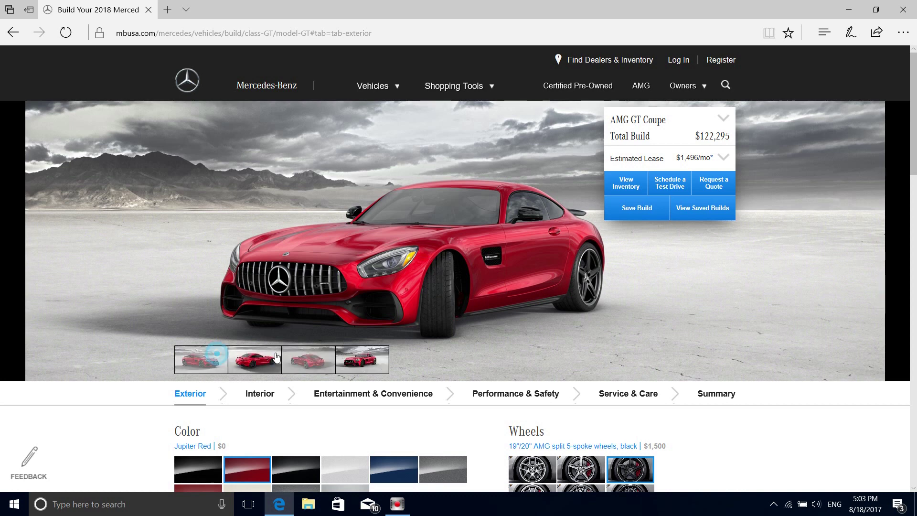
{"action": "left_click", "coordinate": [320, 359]}
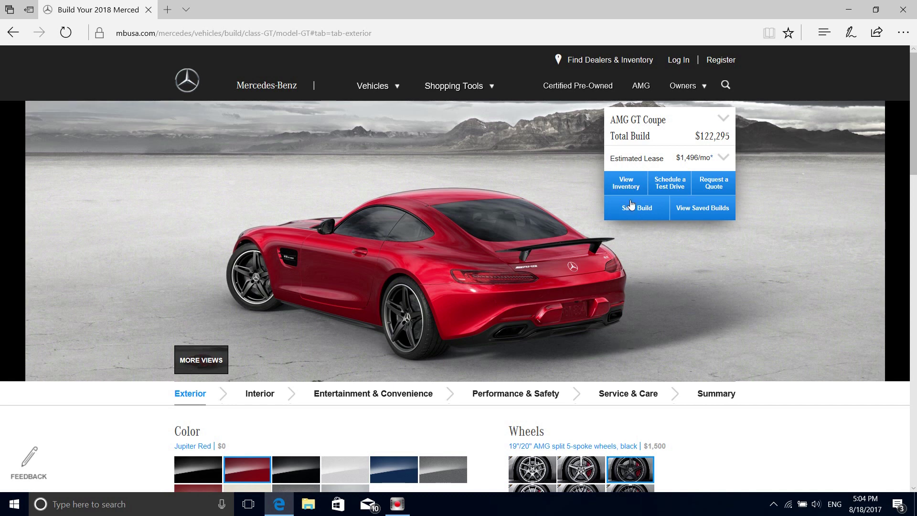
{"action": "left_click", "coordinate": [201, 366]}
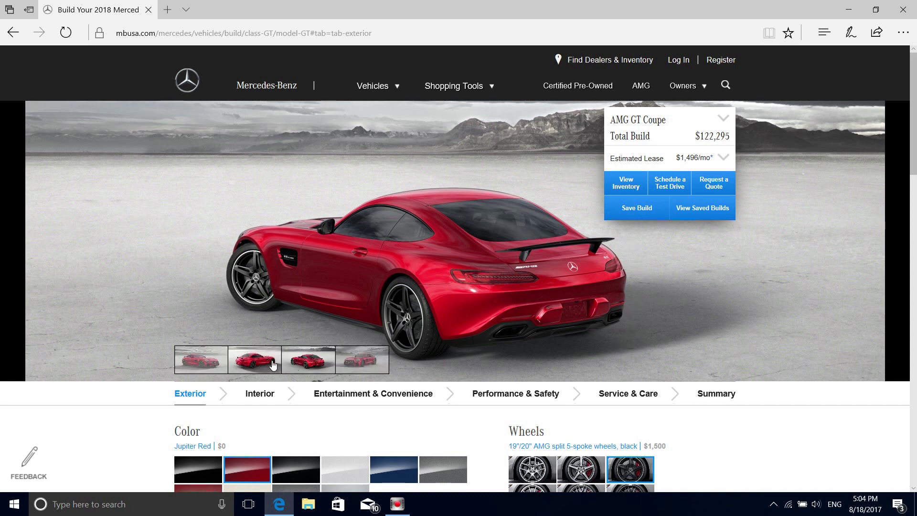
{"action": "left_click", "coordinate": [354, 352]}
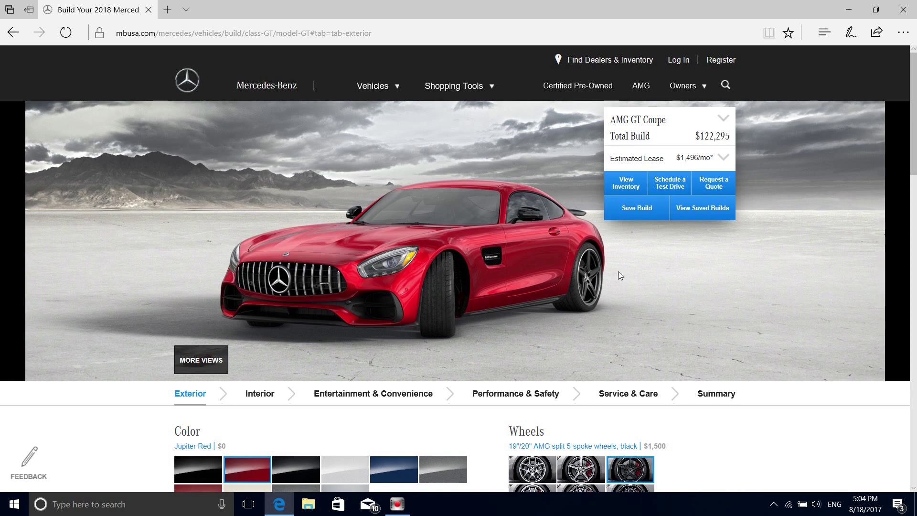
Add the rear badge deletion option to the build.
{"action": "scroll", "coordinate": [619, 275], "scroll_direction": "down", "scroll_amount": 10}
{"action": "scroll", "coordinate": [619, 276], "scroll_direction": "up", "scroll_amount": 10}
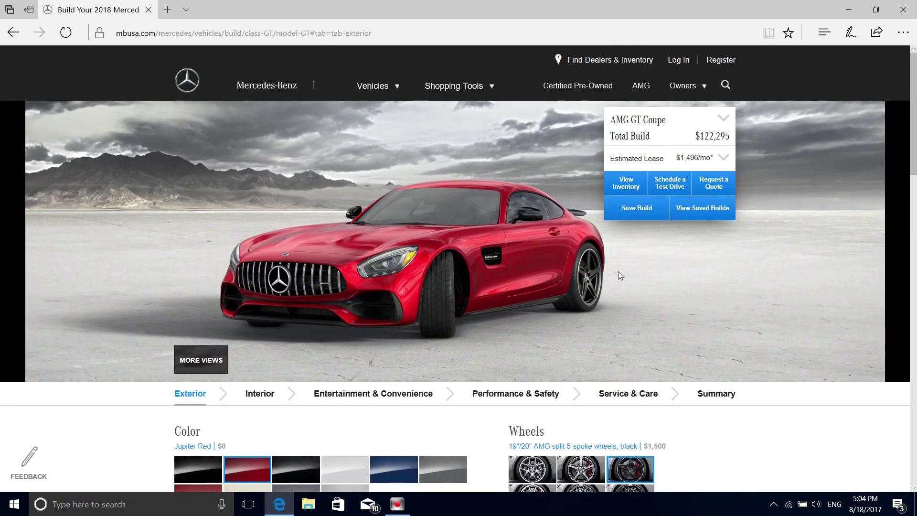
{"action": "scroll", "coordinate": [619, 276], "scroll_direction": "down", "scroll_amount": 8}
{"action": "left_click", "coordinate": [533, 404]}
Show the Interior view with Black MB-Tex/DINAMICA upholstery, AMG Silver Chrome trim and Red seat belts.
{"action": "left_click", "coordinate": [271, 394]}
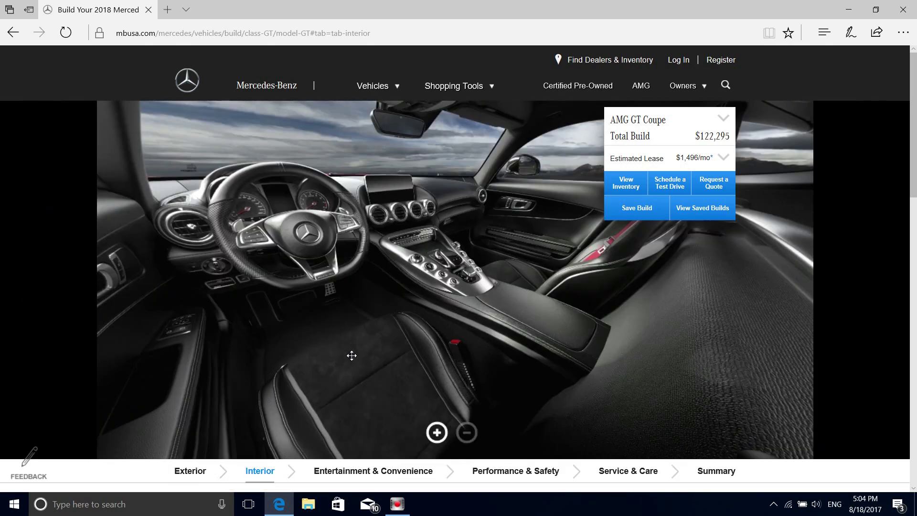
{"action": "scroll", "coordinate": [864, 314], "scroll_direction": "down", "scroll_amount": 5}
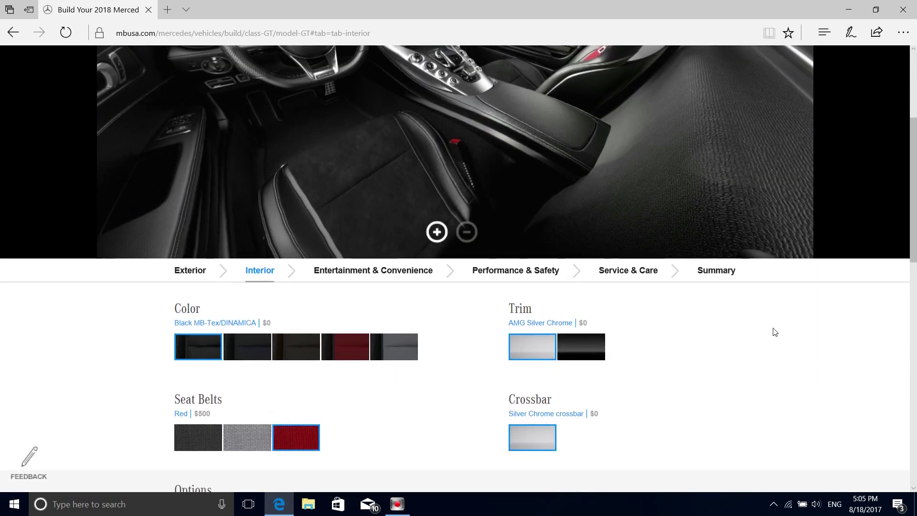
{"action": "scroll", "coordinate": [365, 368], "scroll_direction": "up", "scroll_amount": 3}
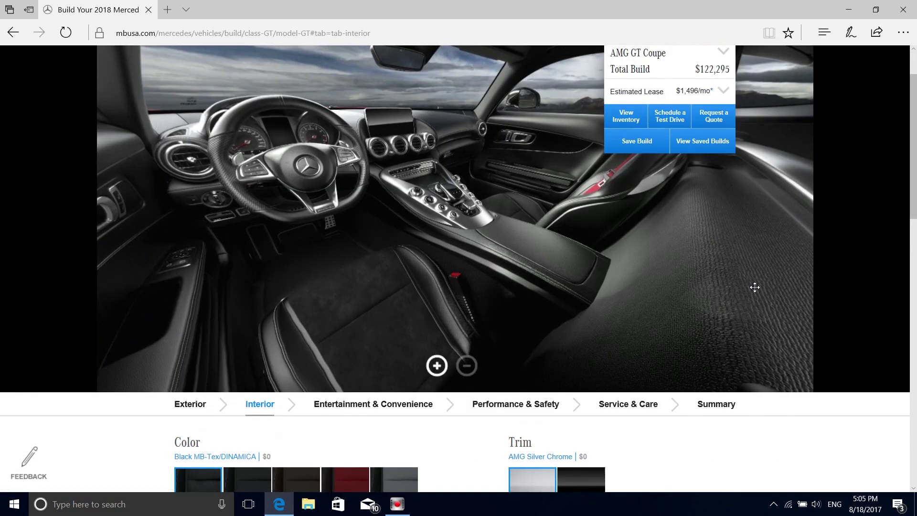
{"action": "scroll", "coordinate": [873, 281], "scroll_direction": "up", "scroll_amount": 2}
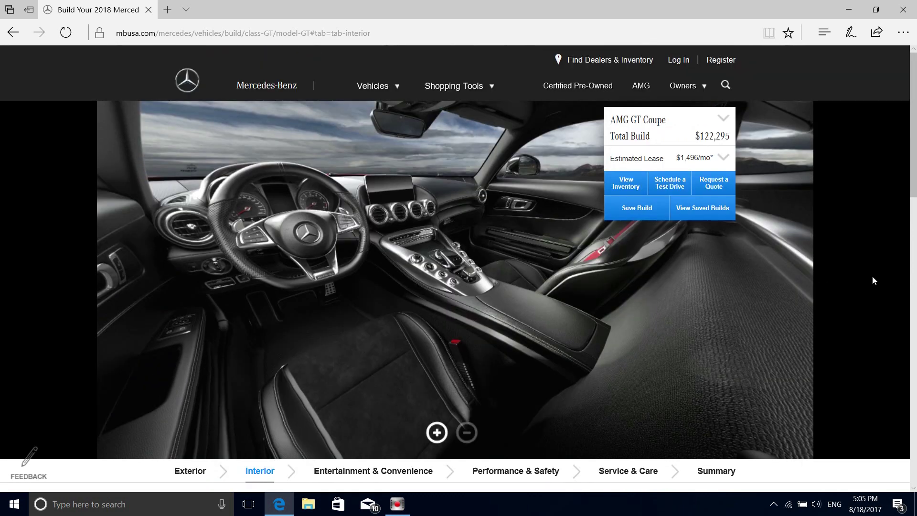